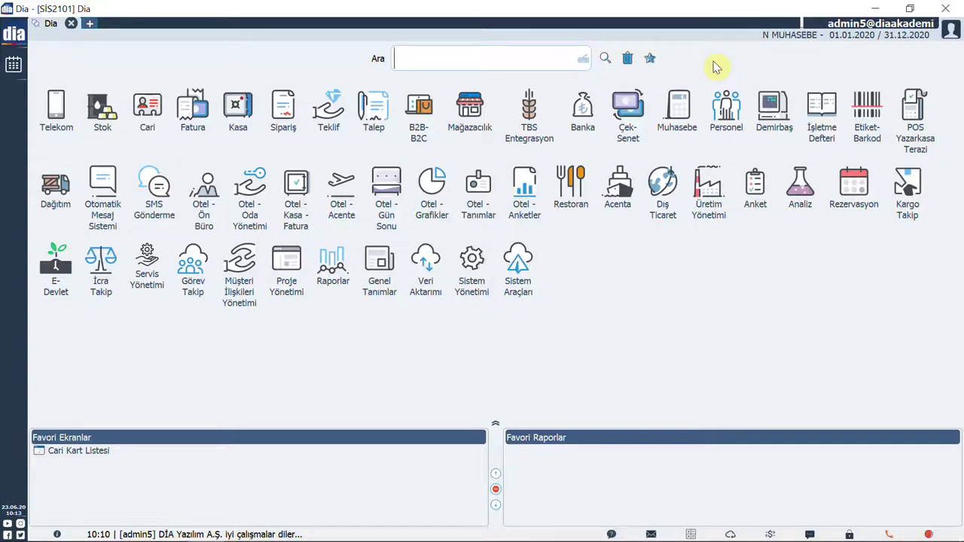
Search the application menu for "promosyon" and open the Promosyonlar list.
click(30, 42)
click(179, 27)
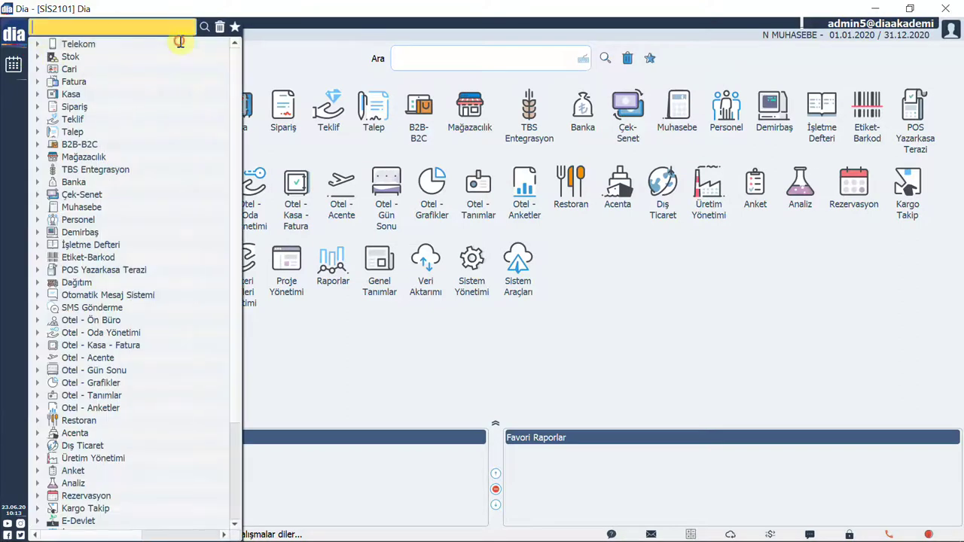
text(promosyon)
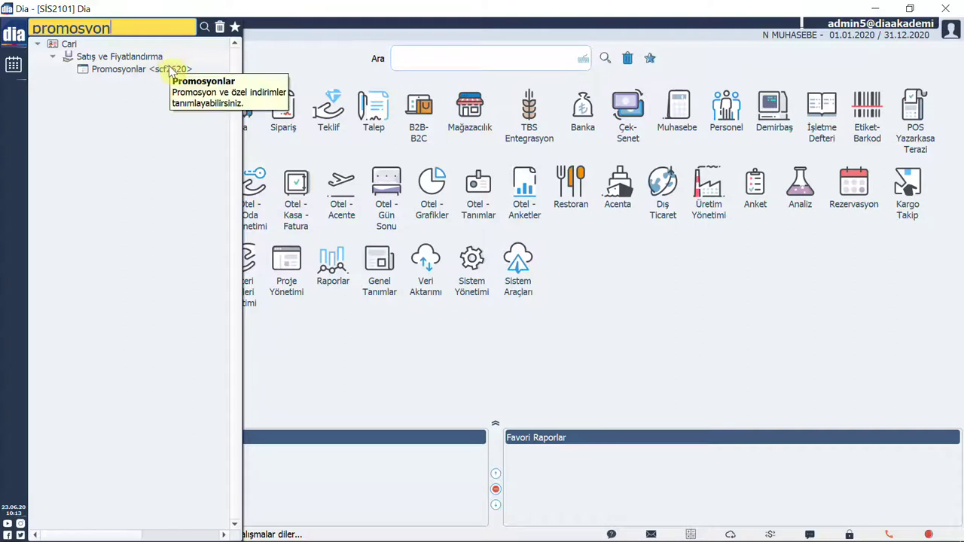
double_click(171, 70)
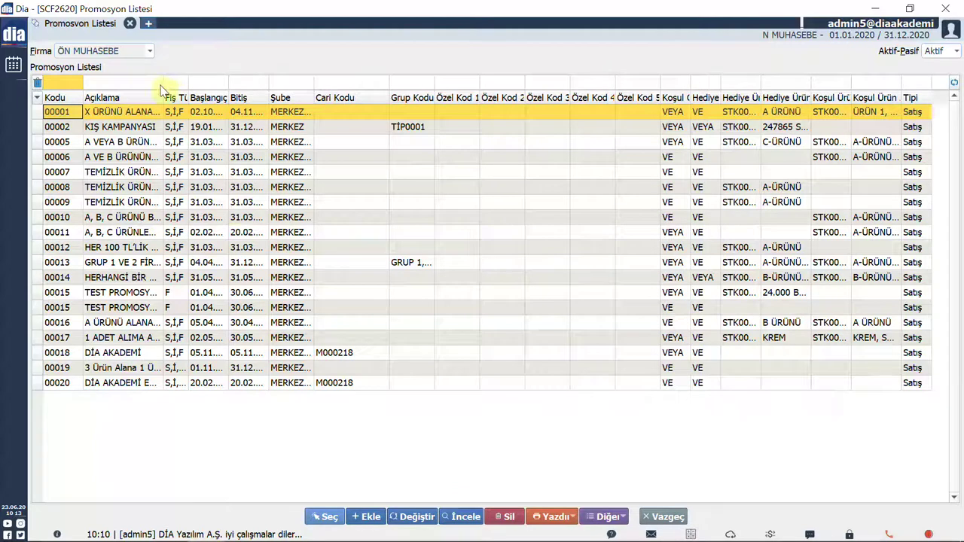
Add a new promotion card with the description "A ÜRÜNÜ ALANA B ÜRÜNÜ BEDAVA".
click(369, 517)
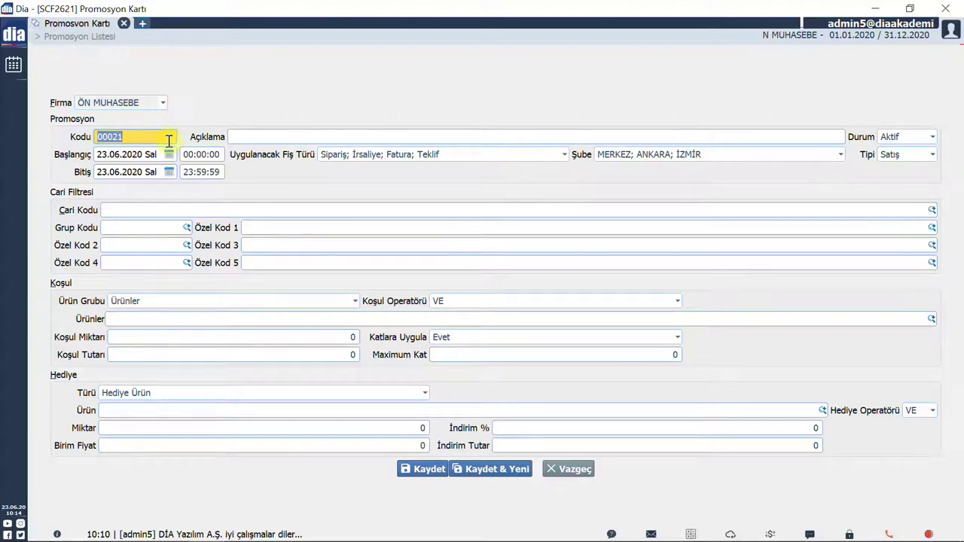
click(265, 138)
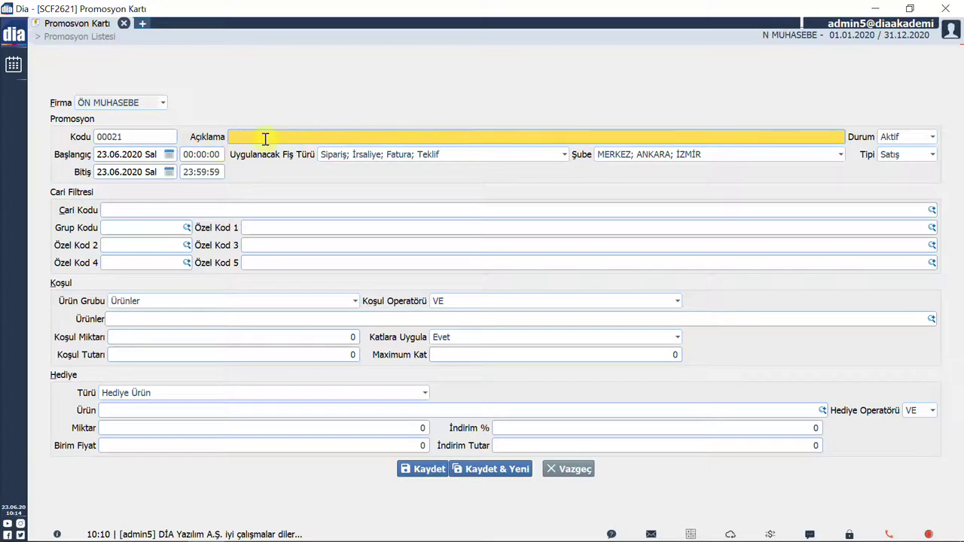
text(A ÜRÜNÜ ALANA B ÜRÜNÜ BEDAVA)
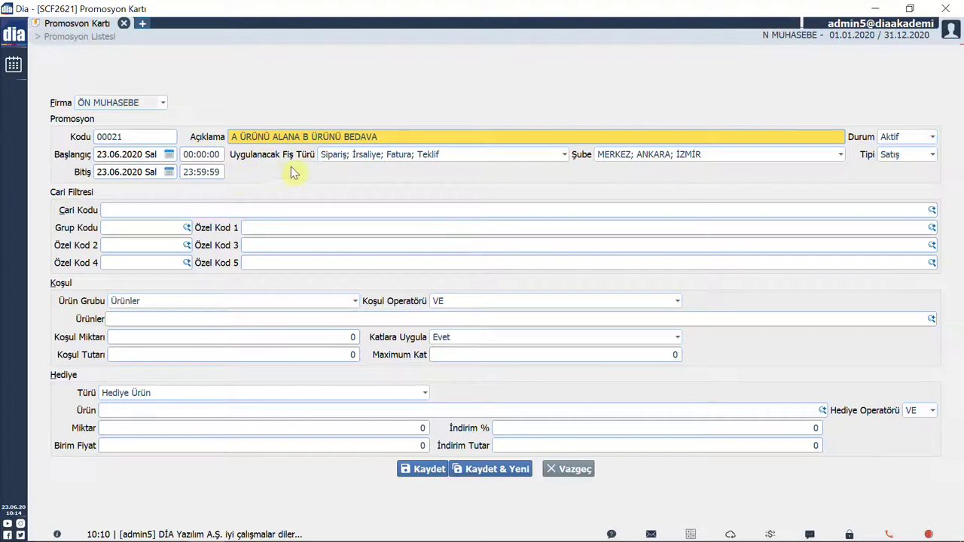
Review the promotion's options for applicable document types, branches, status and sales or purchase type.
click(565, 155)
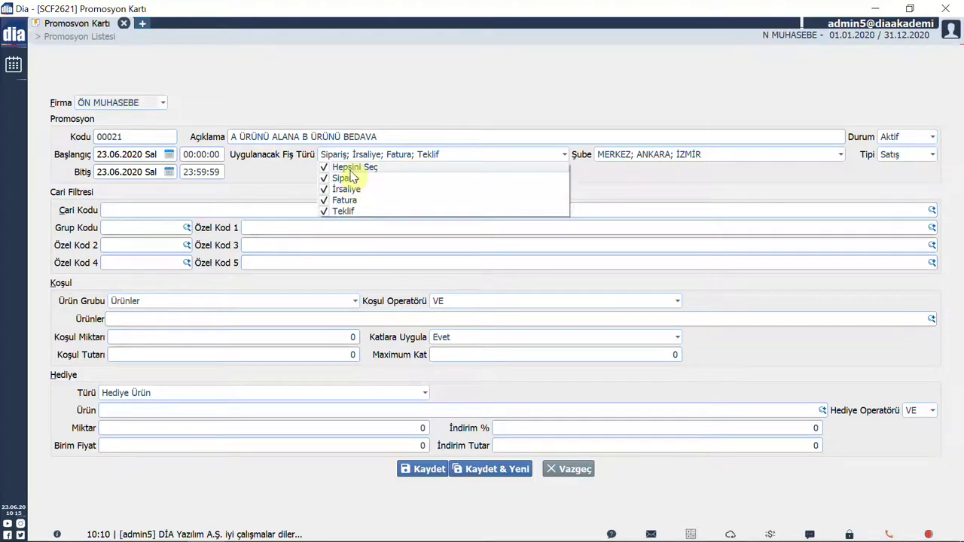
click(878, 256)
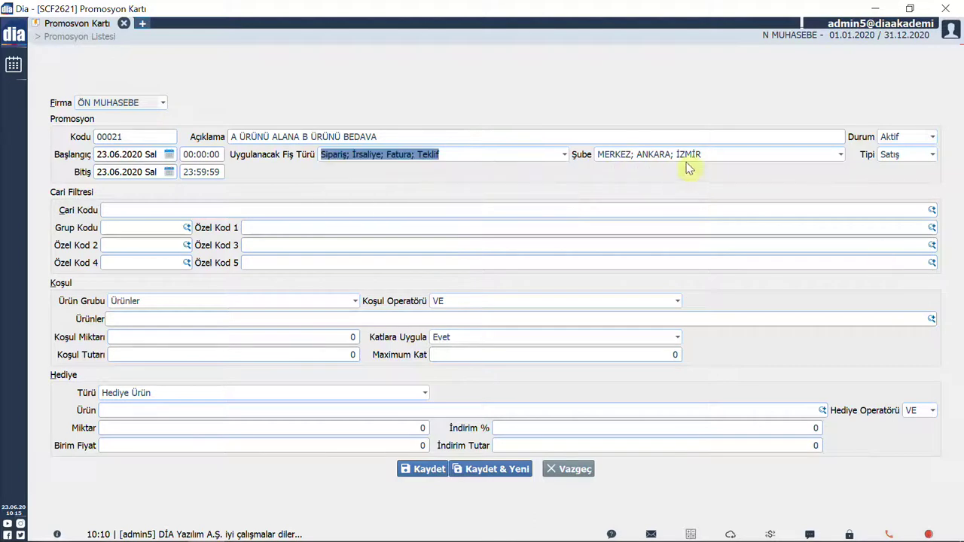
click(841, 155)
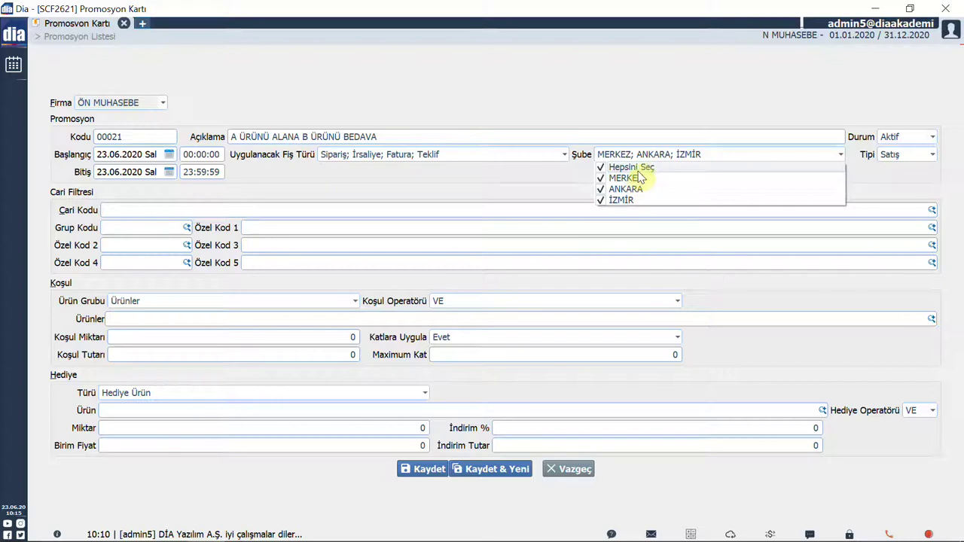
click(863, 176)
click(933, 137)
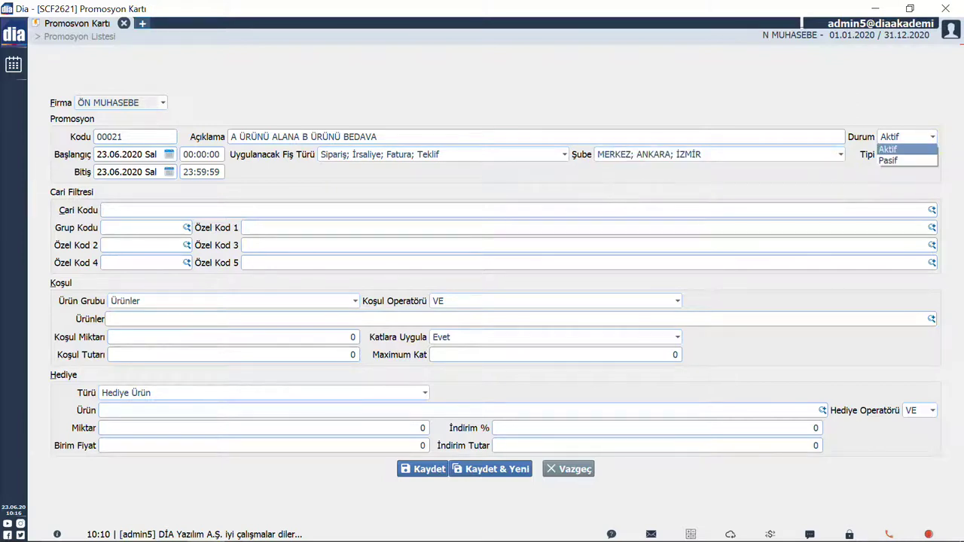
click(927, 150)
click(932, 154)
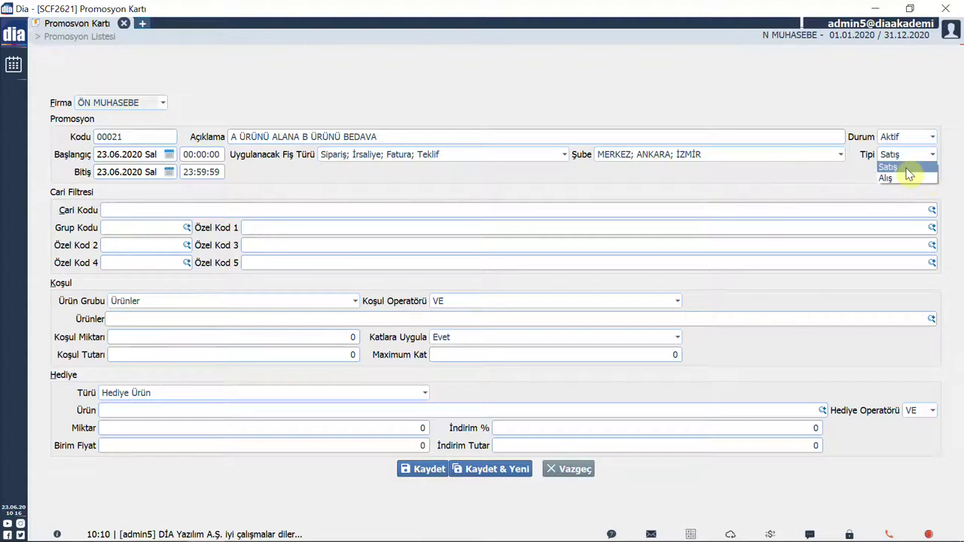
click(842, 181)
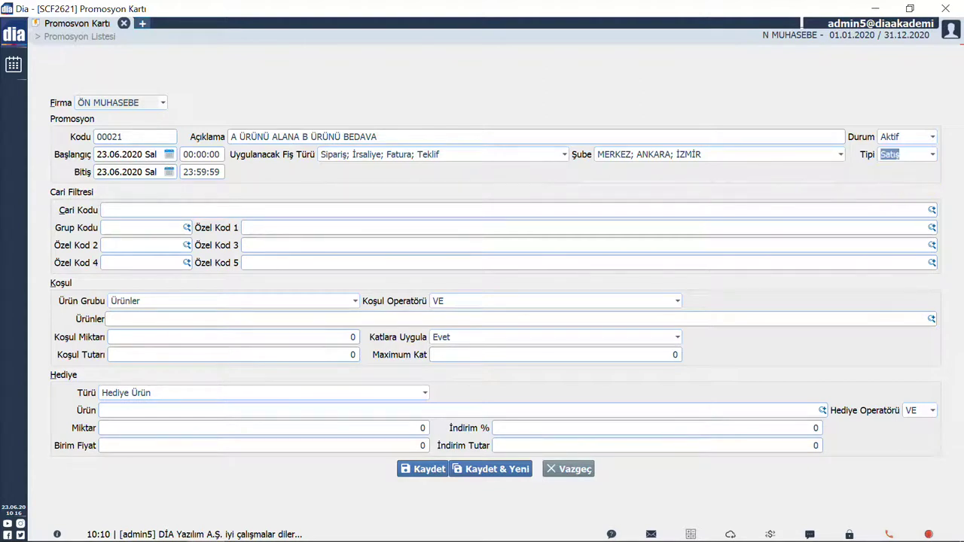
Limit the promotion to the customer account YEŞİL YAPI A.Ş. through the Cari Kodu filter.
click(157, 212)
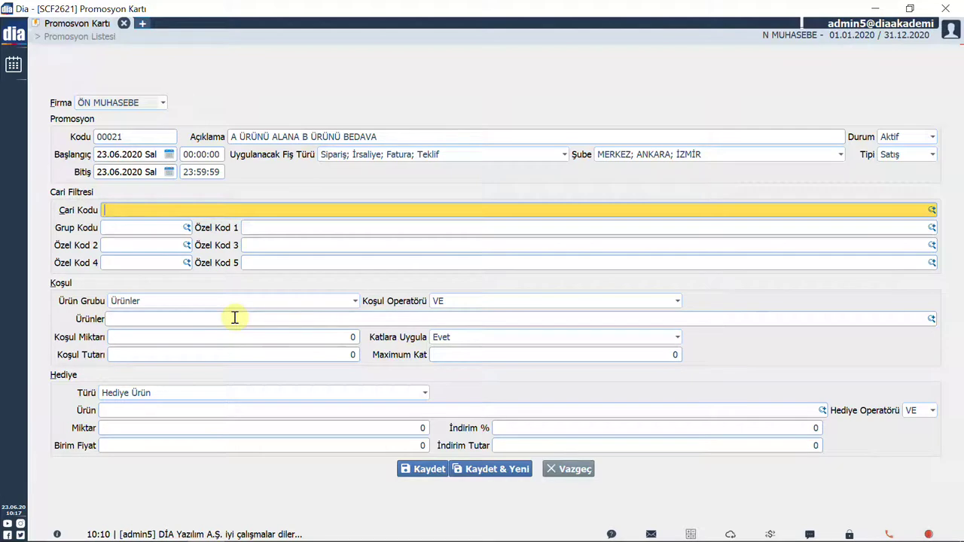
double_click(156, 212)
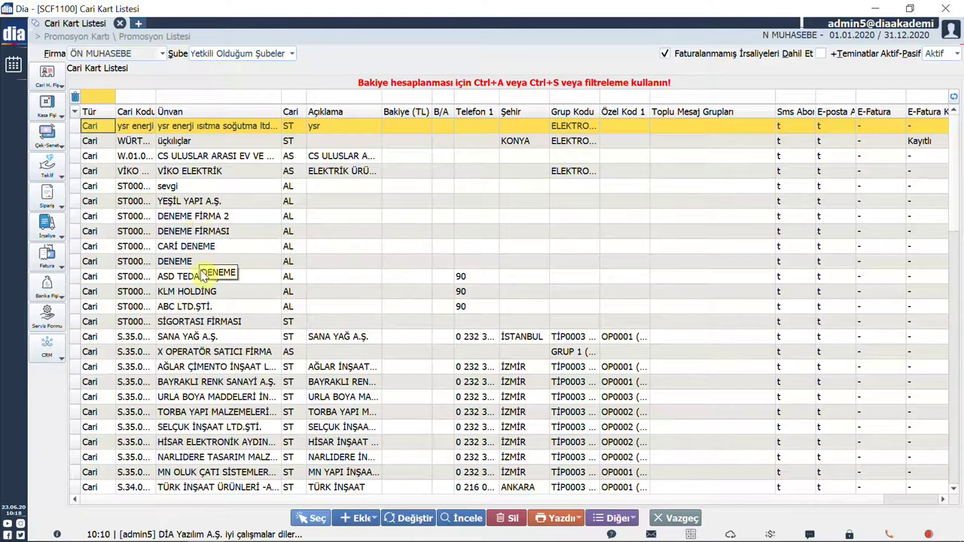
click(217, 201)
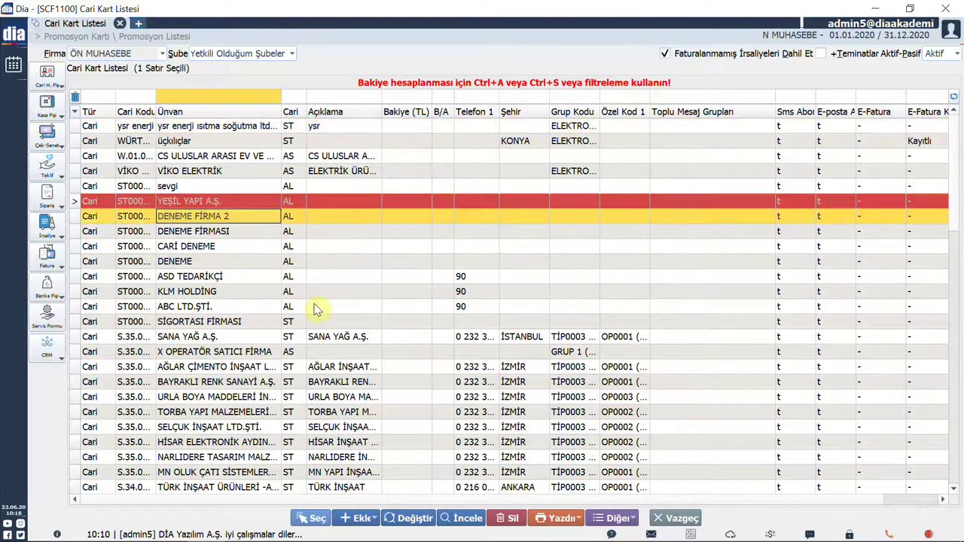
click(321, 519)
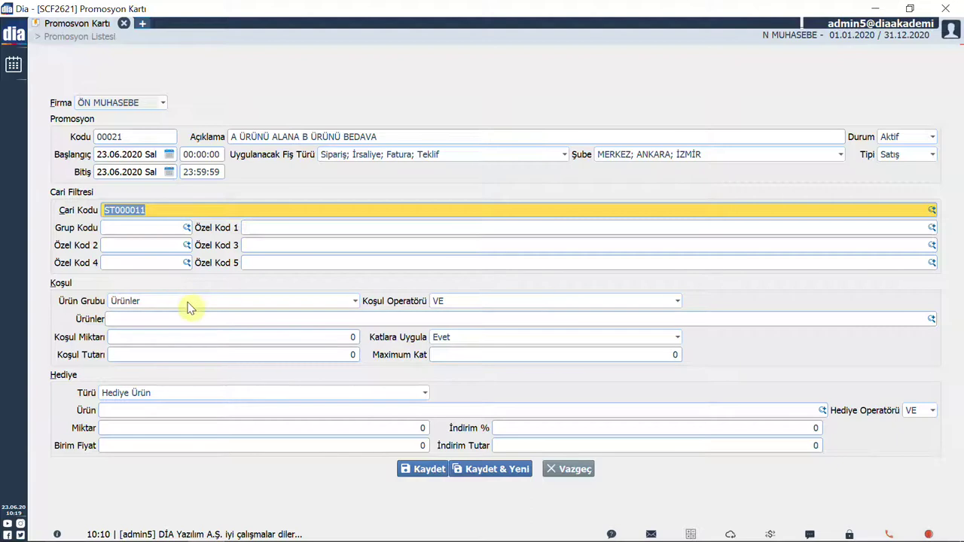
Keep the condition's product group as Ürünler and select A Ürünü (code 01) as the qualifying product.
click(324, 301)
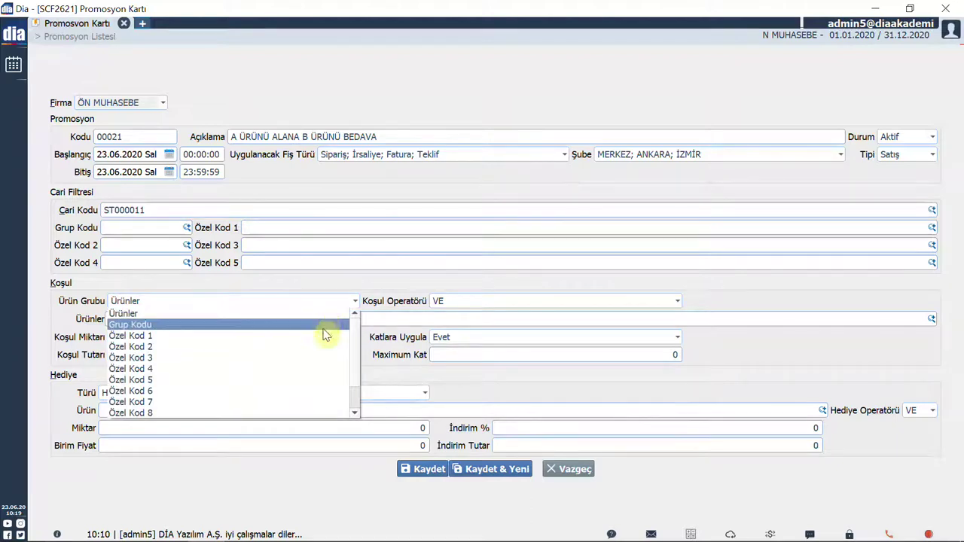
scroll(326, 345, down, 1)
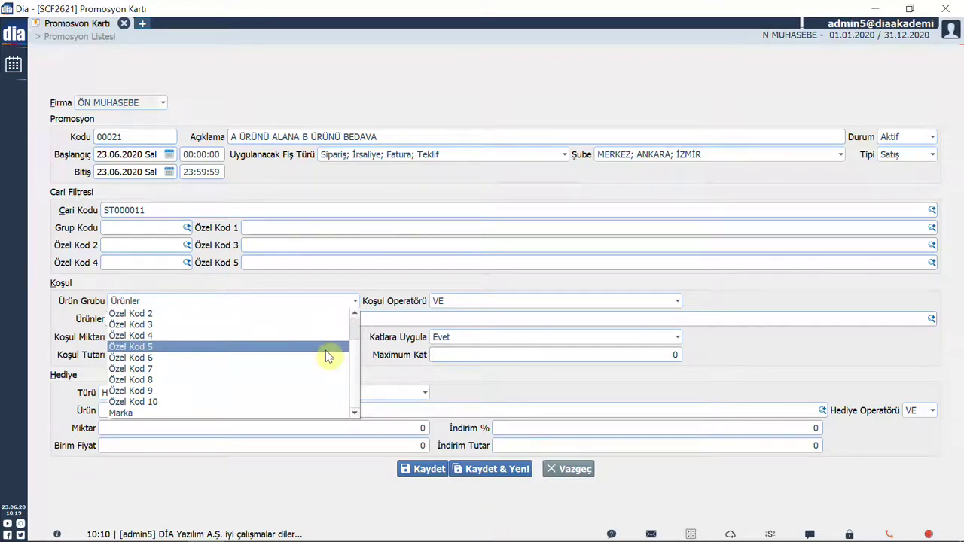
scroll(322, 360, up, 1)
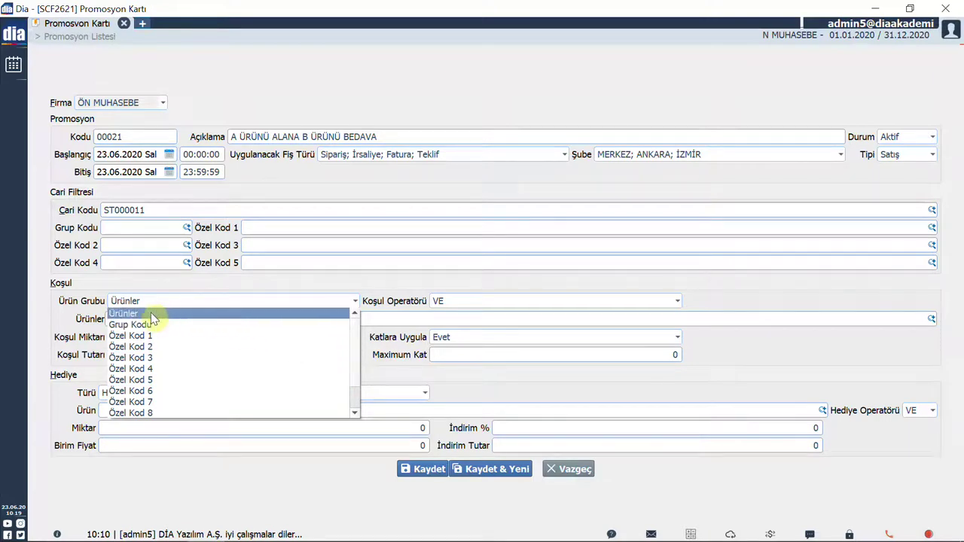
click(224, 470)
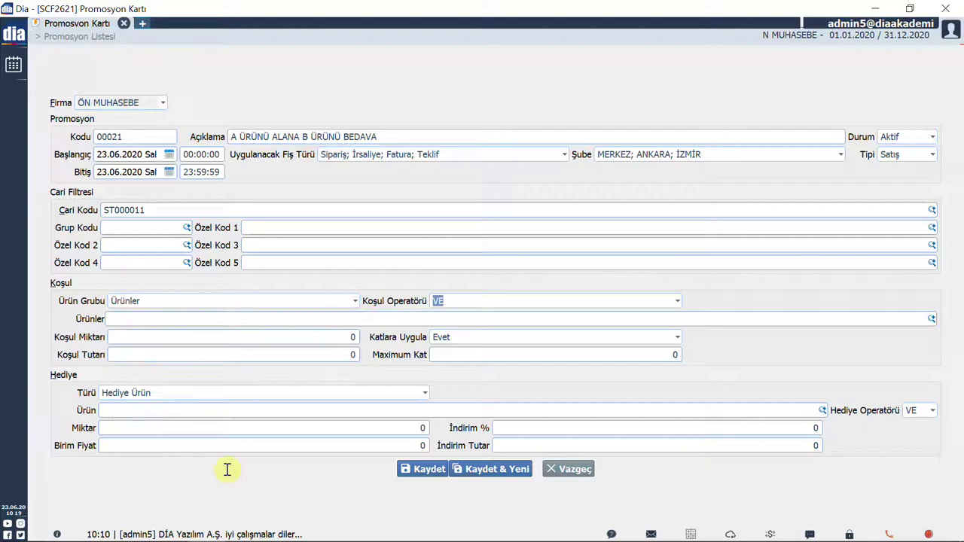
click(153, 316)
key(F4)
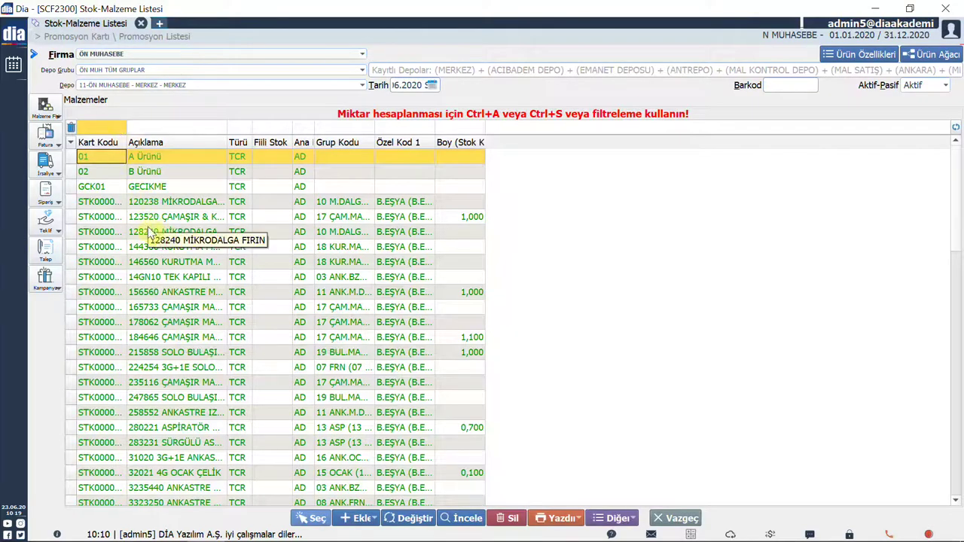
click(183, 161)
key(space)
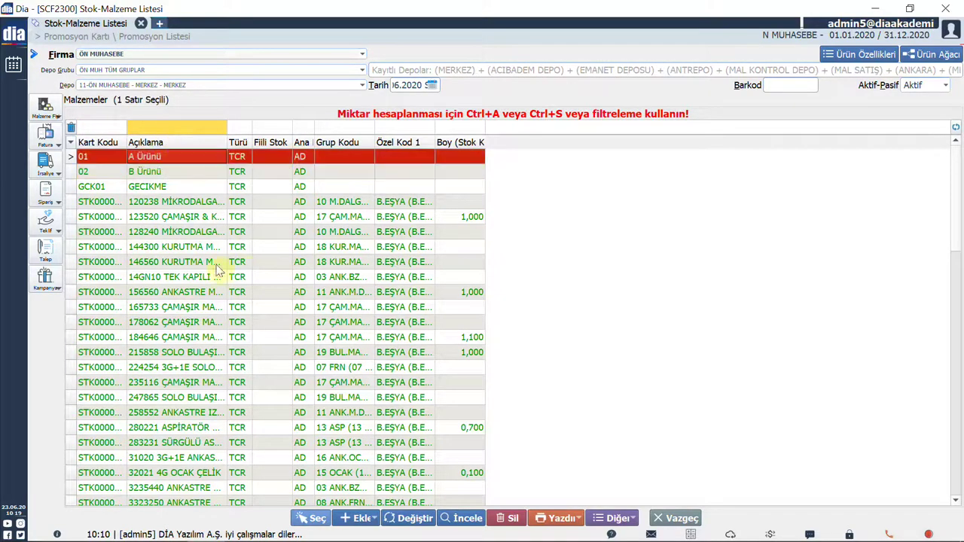
click(312, 519)
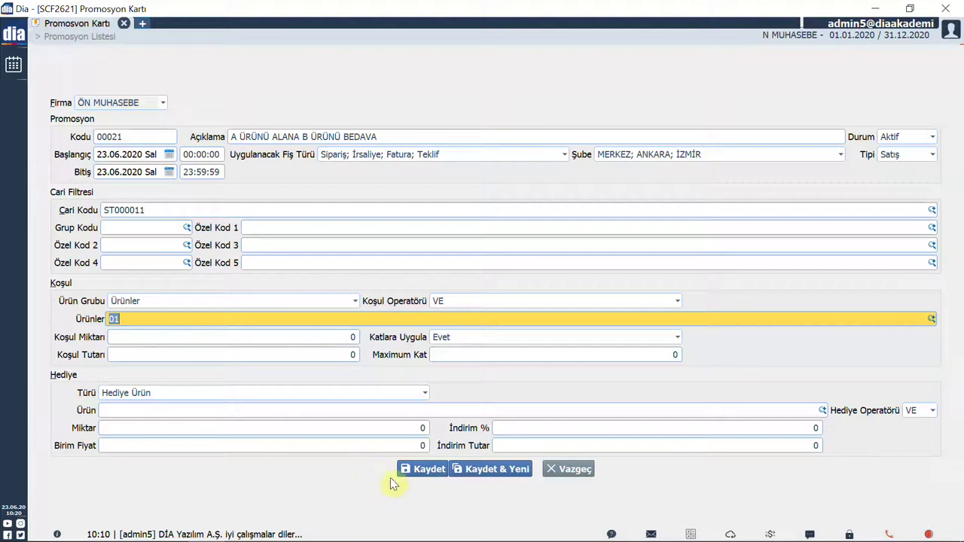
Set the condition quantity to 1, keeping Koşul Operatörü at VE and Katlara Uygula at Evet.
click(789, 449)
click(523, 302)
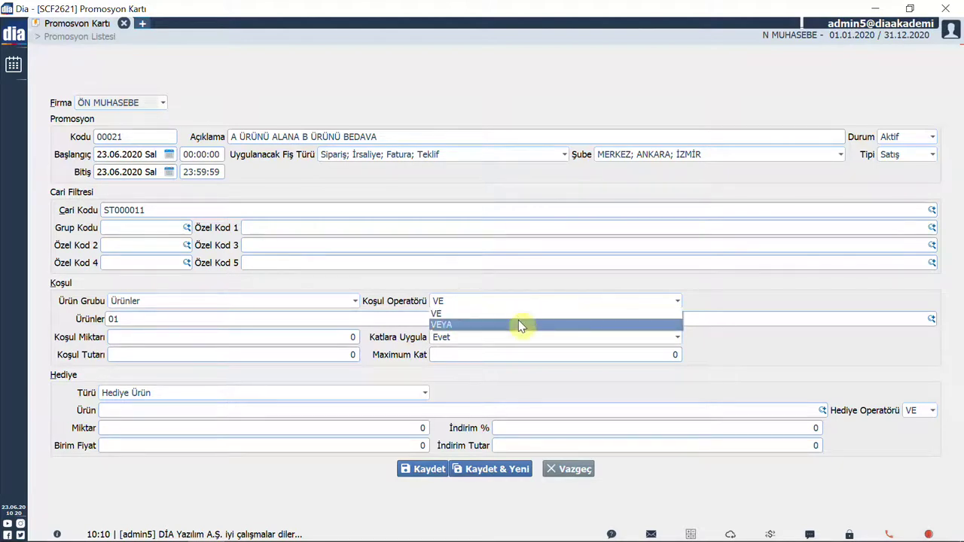
click(791, 296)
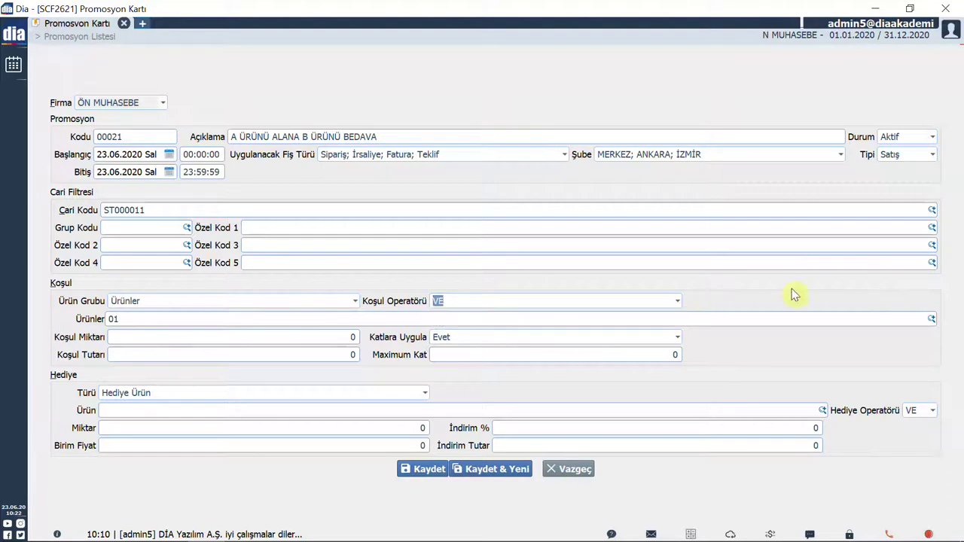
click(349, 336)
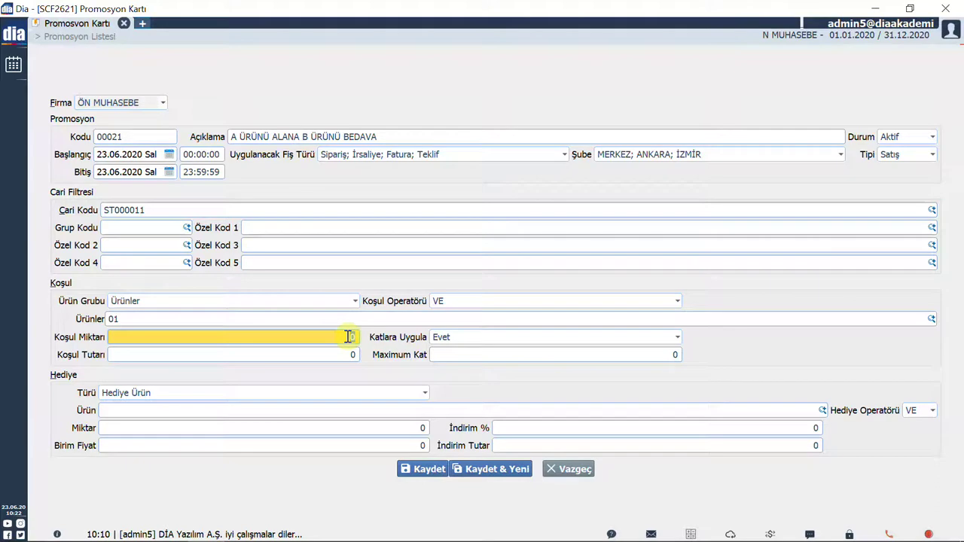
text(1)
click(356, 354)
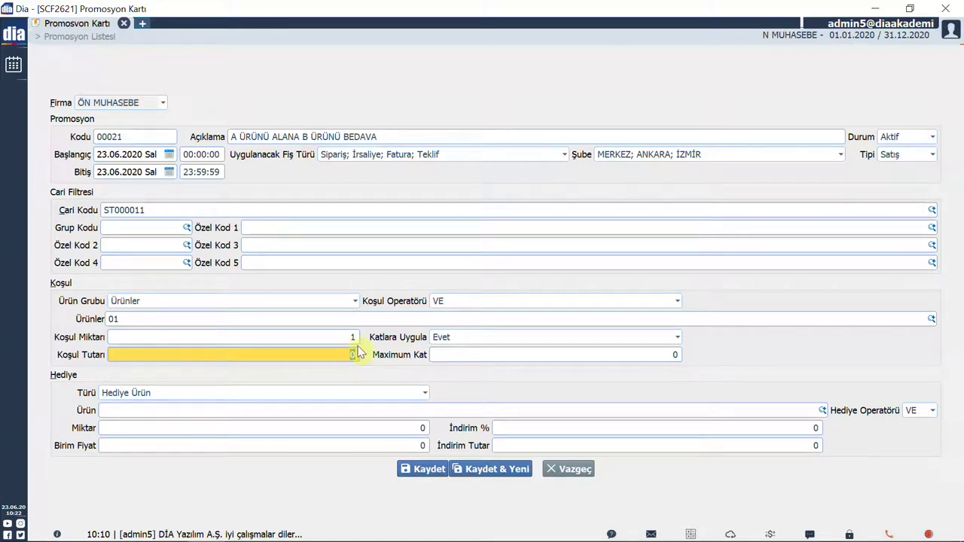
click(670, 337)
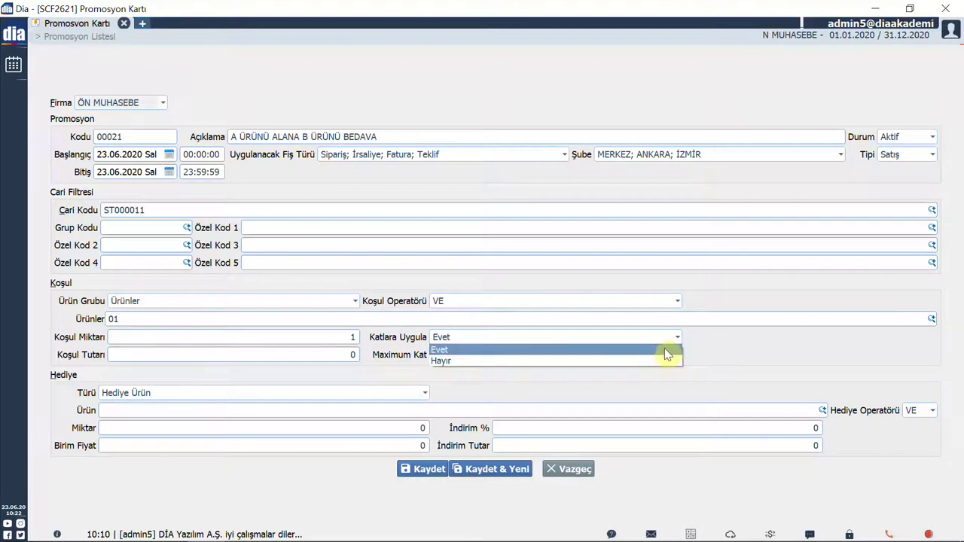
click(666, 351)
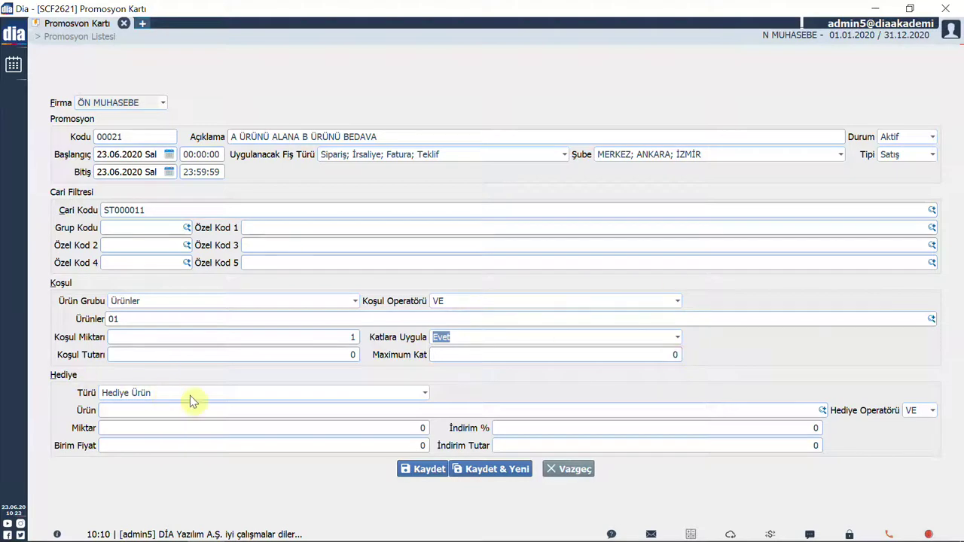
Look through the gift types and choose Hediye Ürün for the promotion.
click(227, 394)
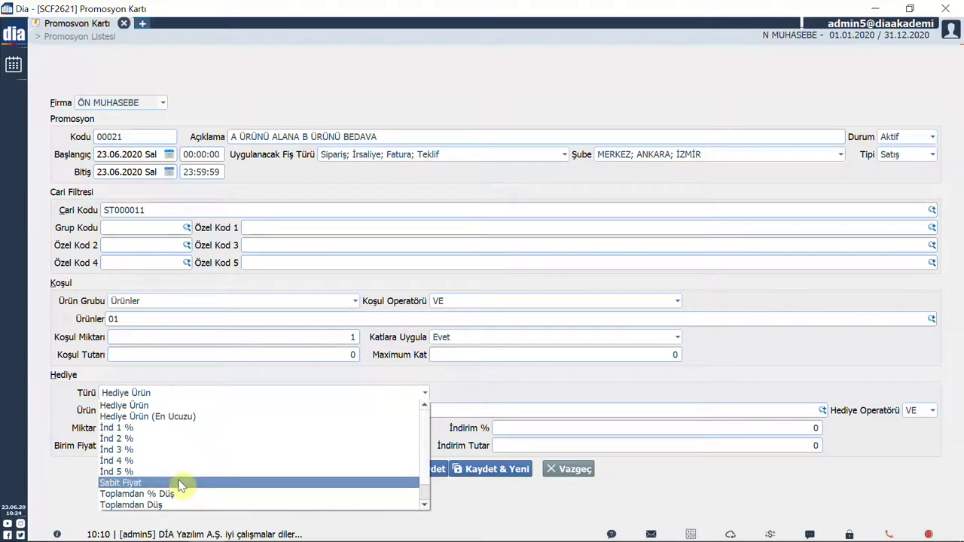
scroll(180, 484, down, 1)
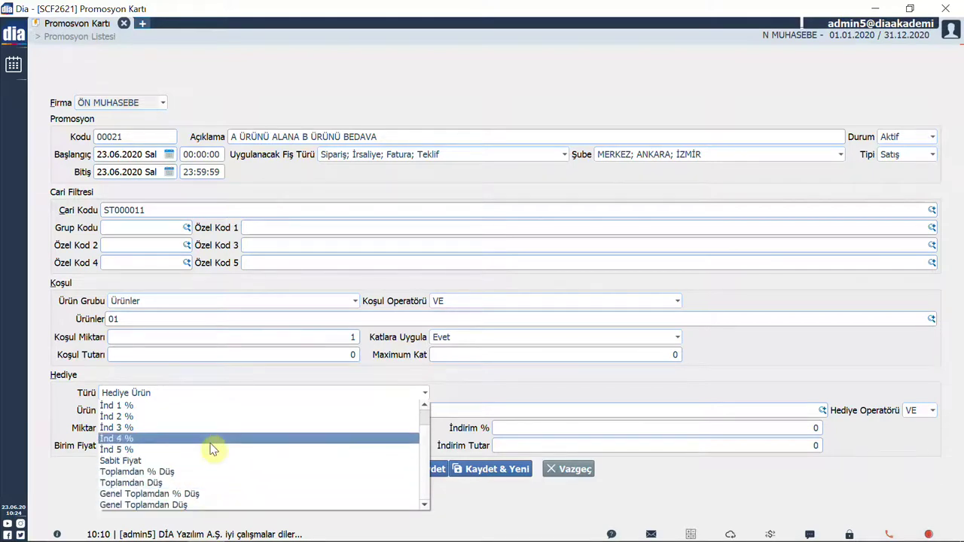
scroll(211, 449, up, 1)
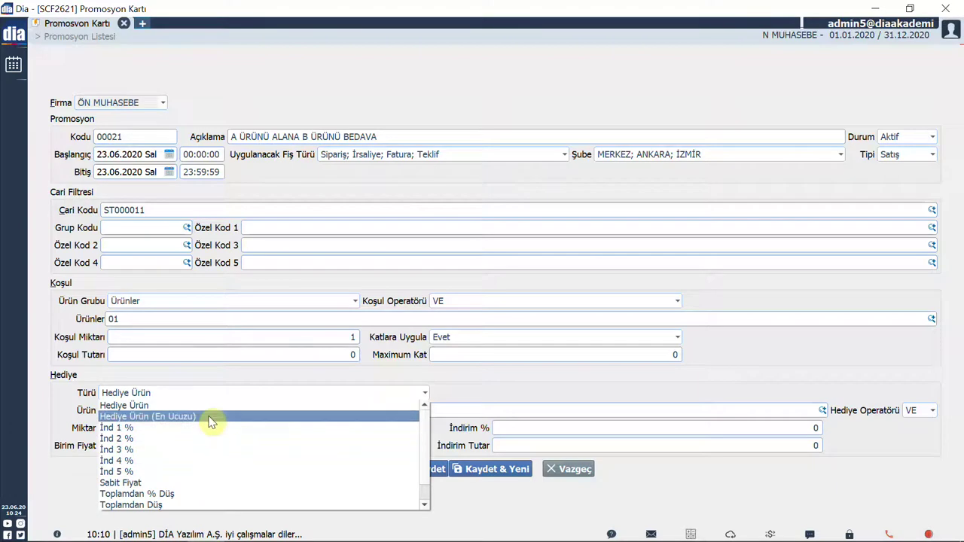
click(142, 406)
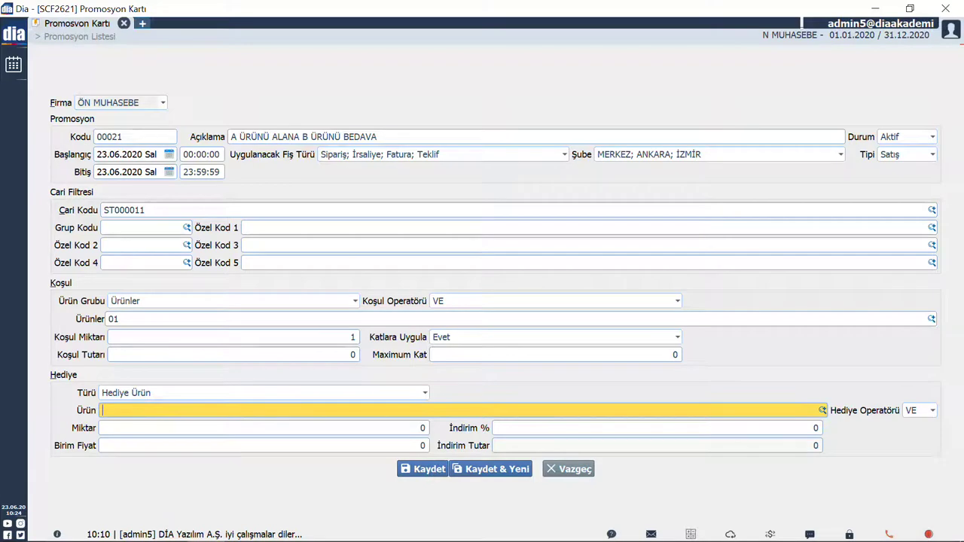
Select B Ürünü (code 02) from the stock list as the promotion's gift product.
key(Return)
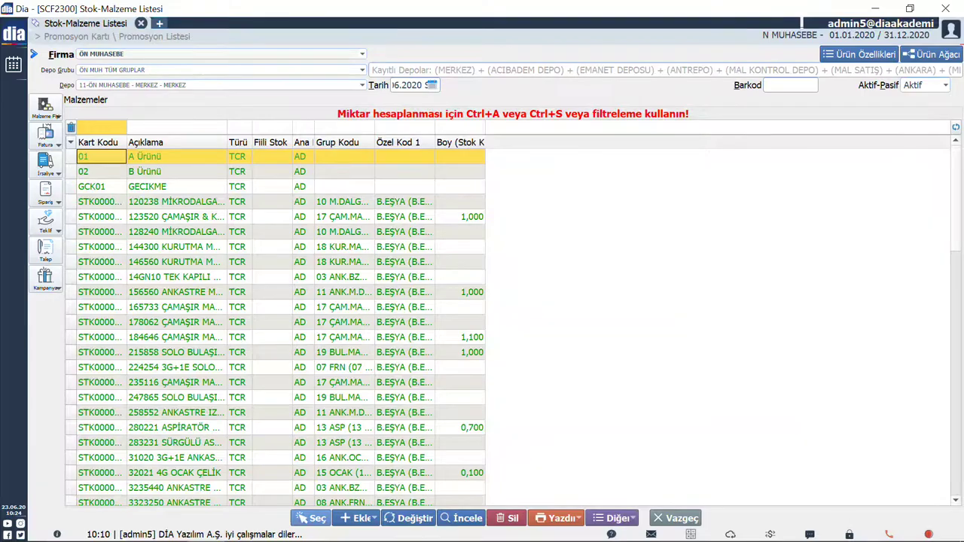
click(214, 176)
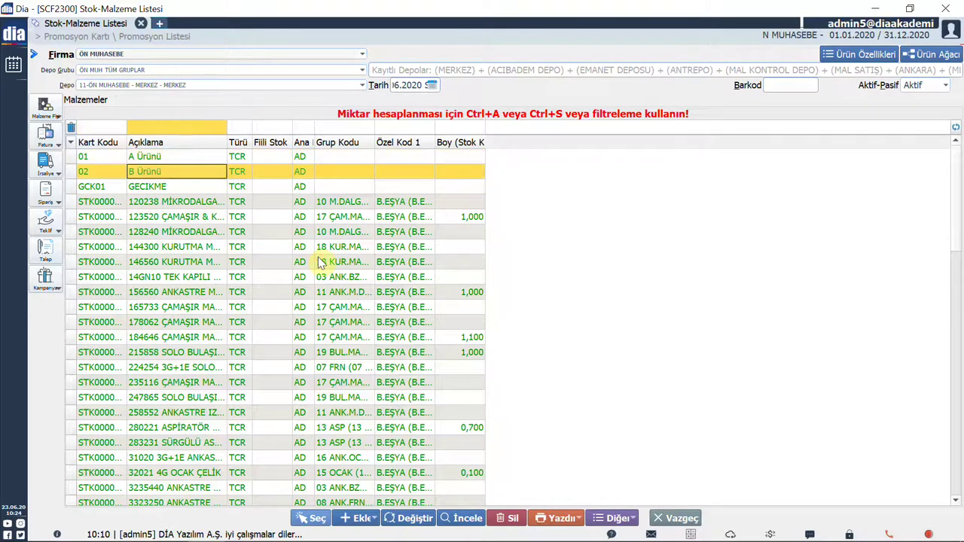
key(space)
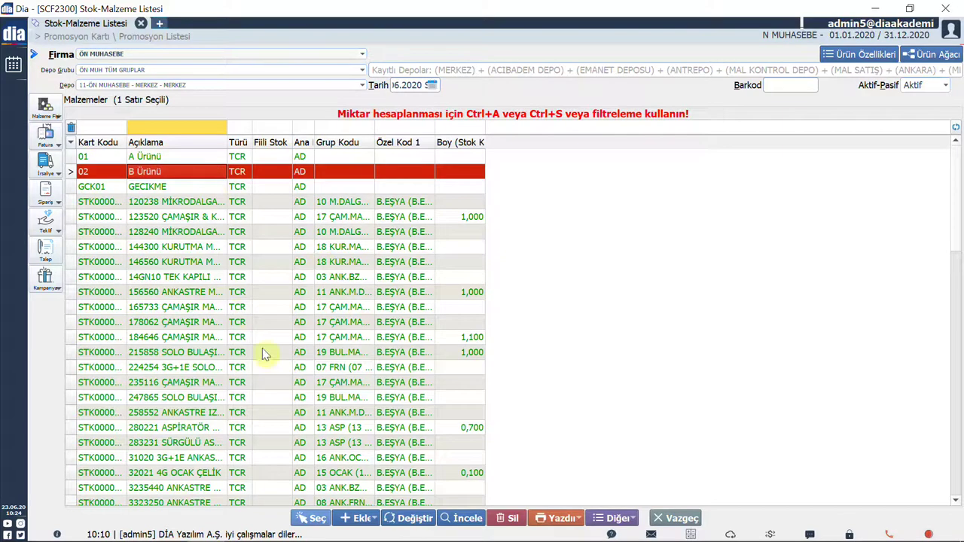
click(315, 519)
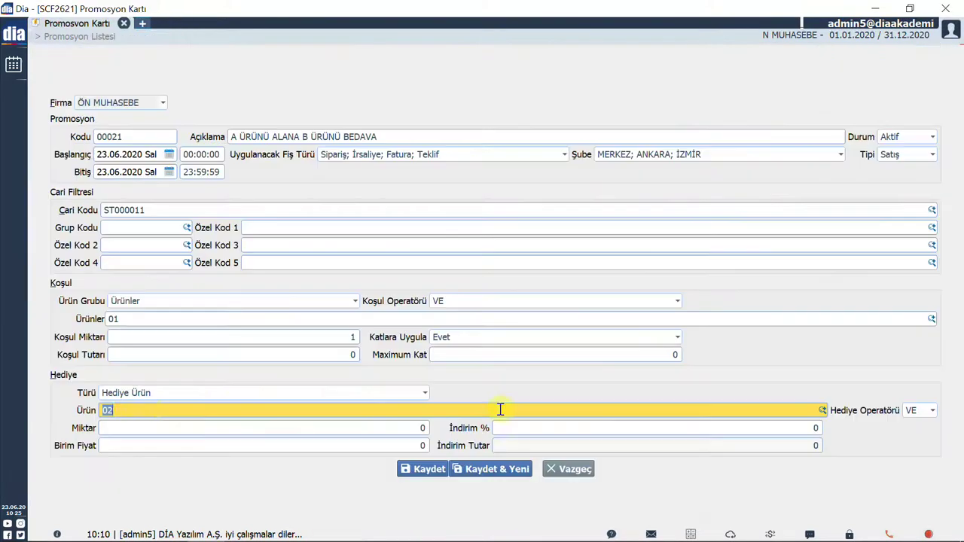
Set the gift quantity (Miktar) to 1 and its discount (İndirim %) to 100.
click(193, 427)
text(1)
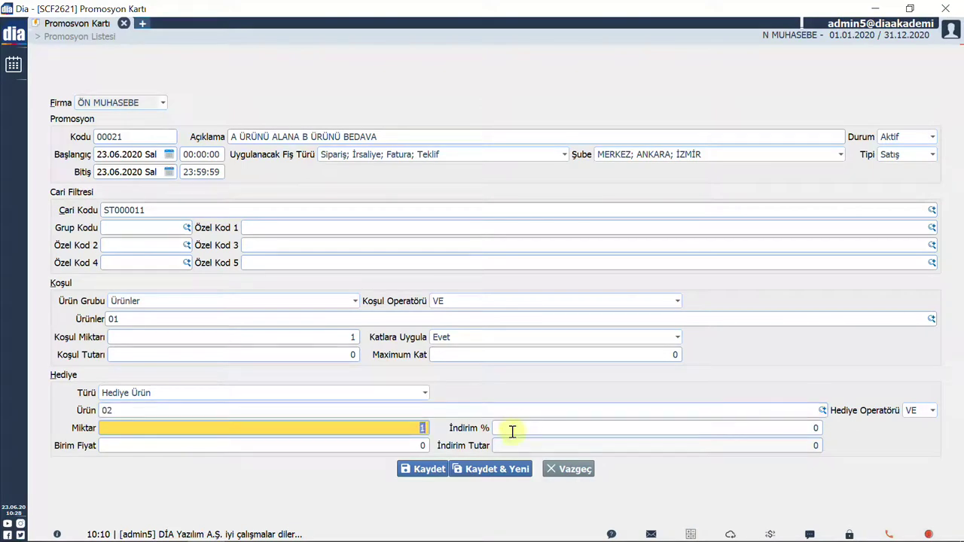
click(510, 429)
text(100)
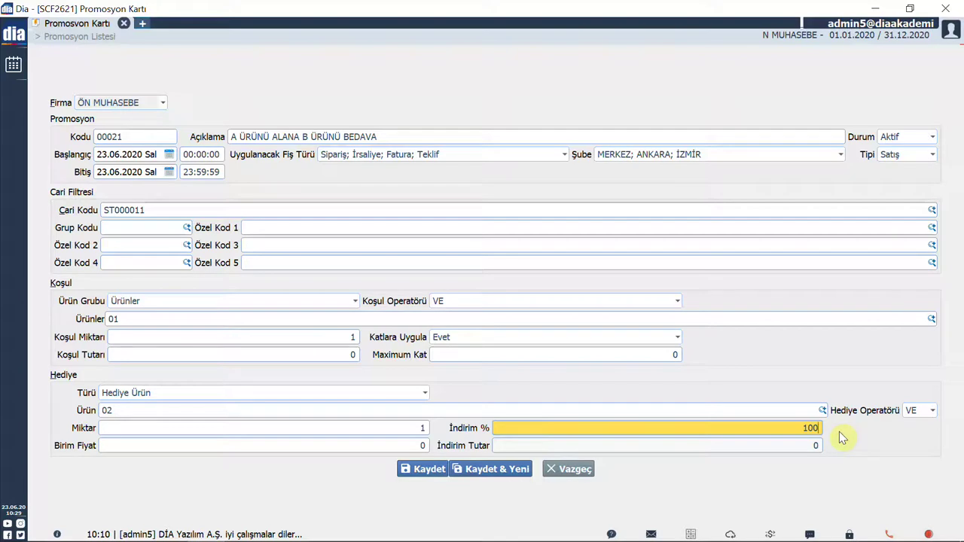
key(ctrl+a)
Keep Hediye Operatörü at VE and save the promotion card.
click(932, 411)
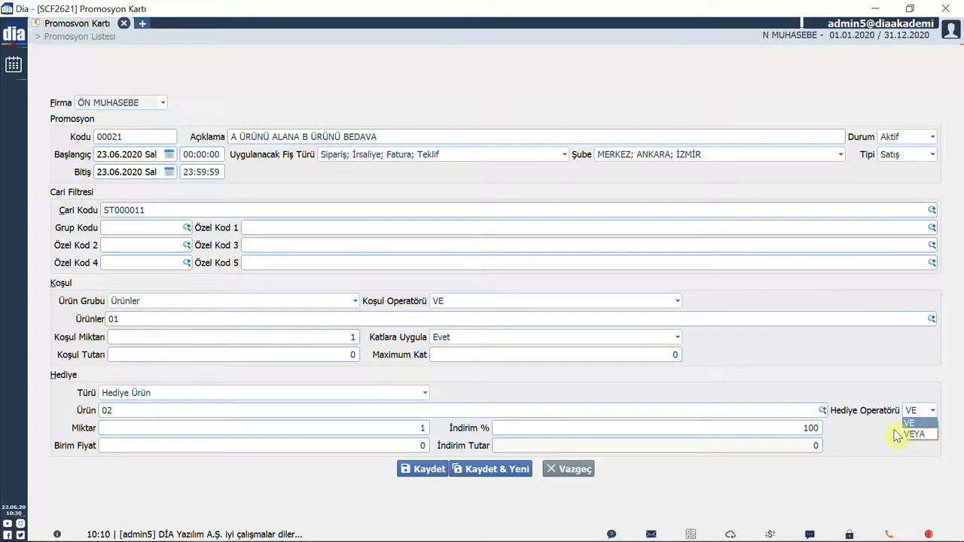
key(Return)
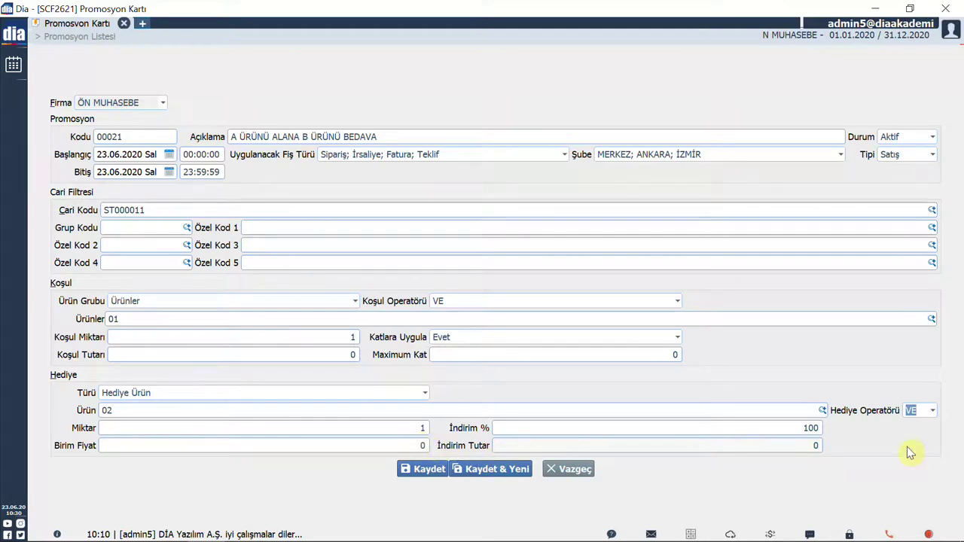
click(418, 468)
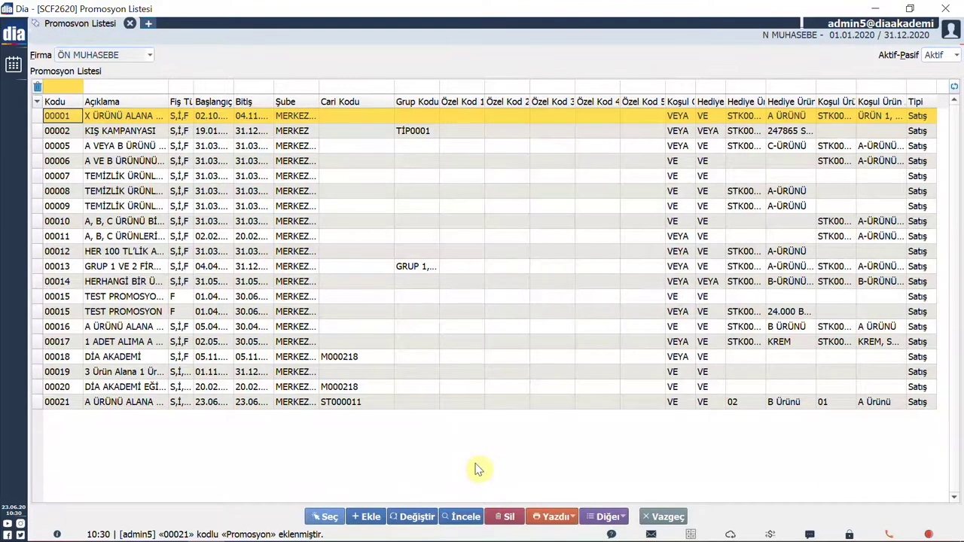
Widen the Açıklama column in the promotion list and examine the conditions and gifts of promotion 00014, closing its card again.
drag(168, 102, 296, 119)
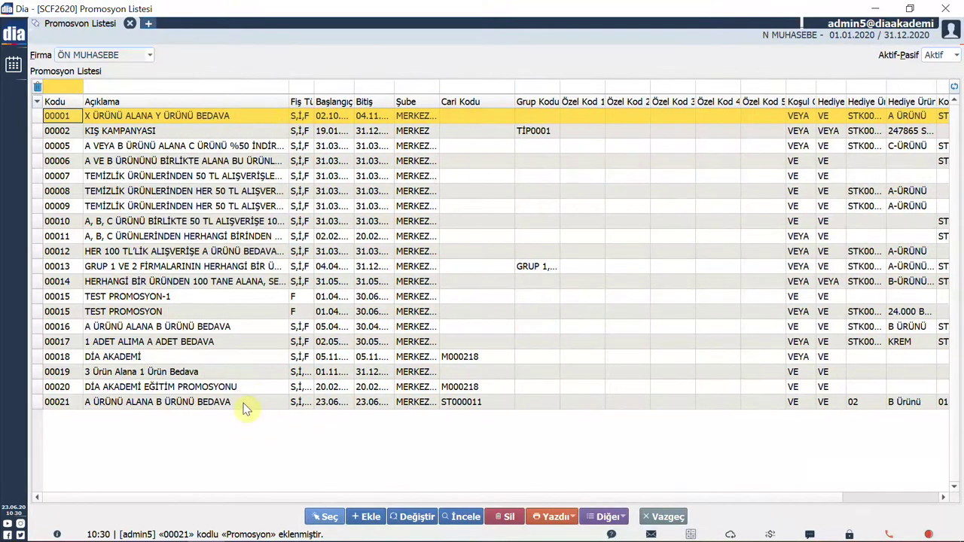
click(260, 281)
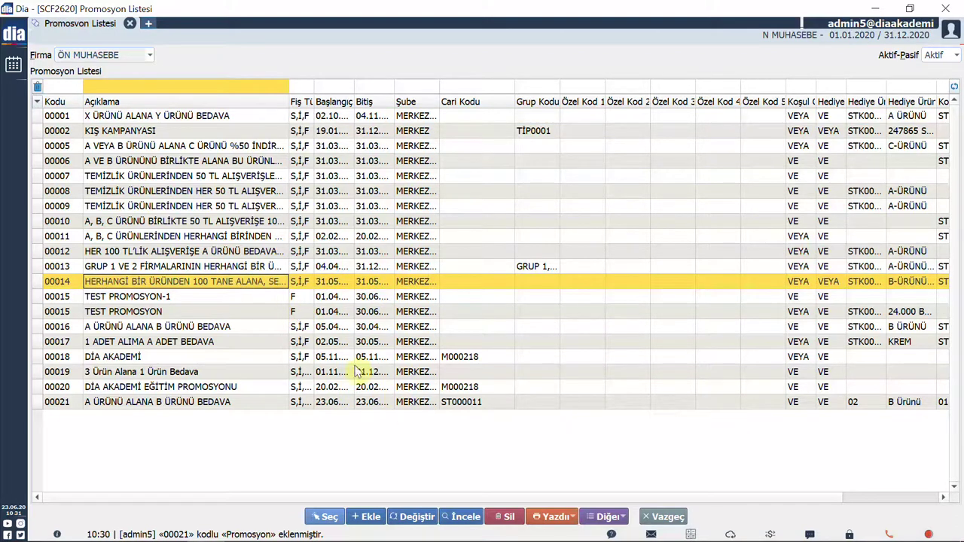
click(465, 517)
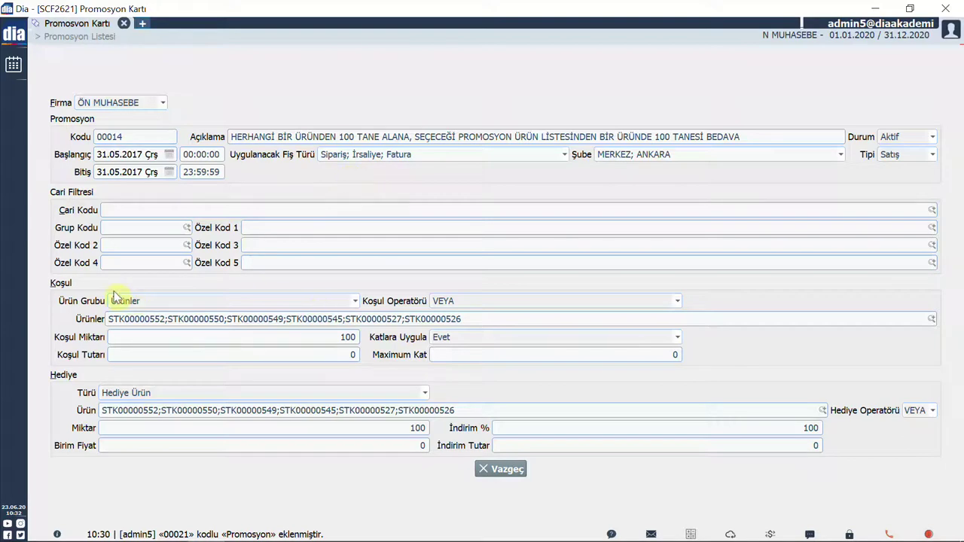
click(350, 355)
click(500, 470)
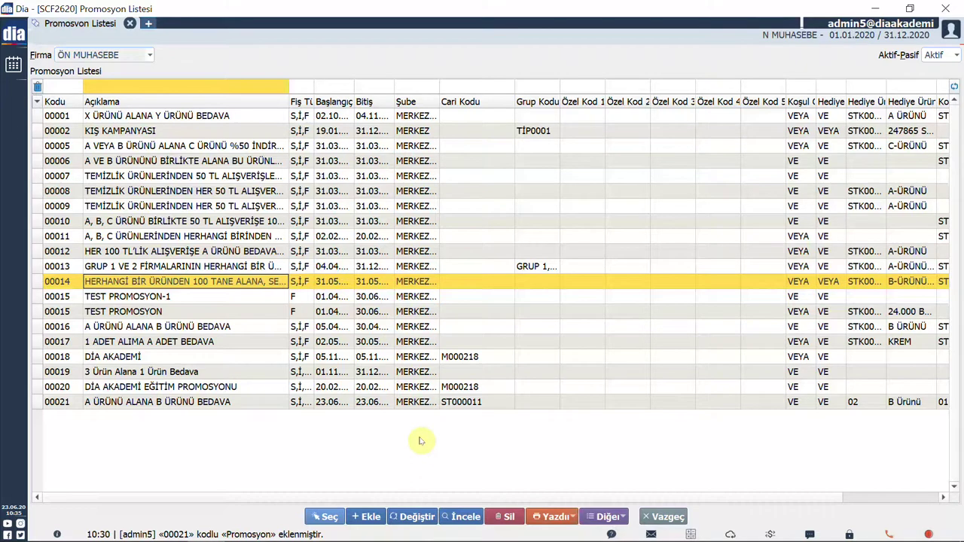
Search the program screens for FATURA in a new tab and open Fatura Listesi.
key(ctrl+t)
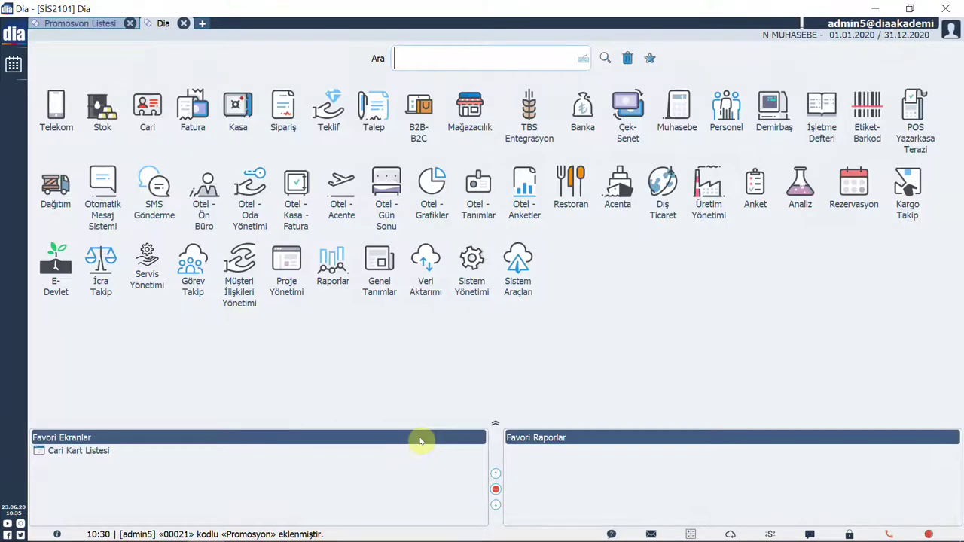
click(469, 56)
text(FATURA)
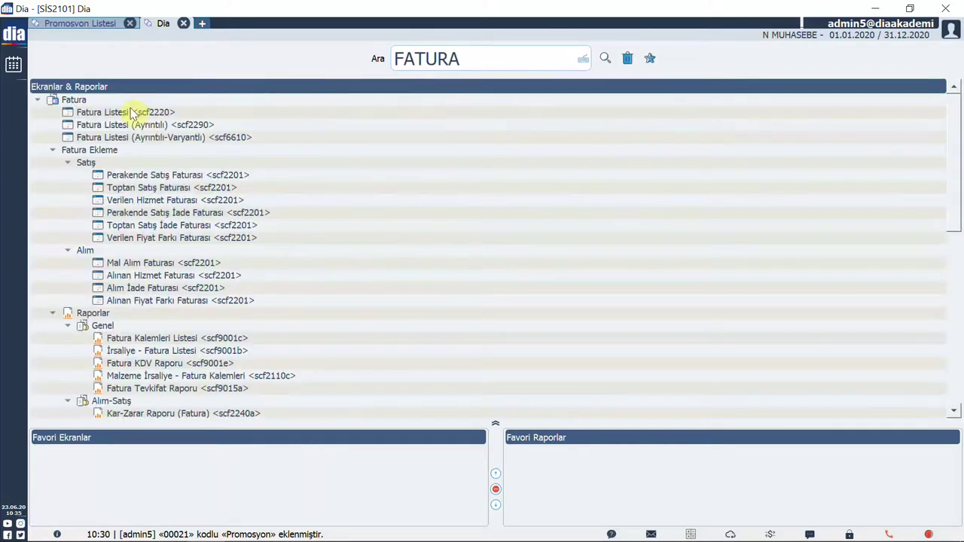
drag(142, 112, 201, 170)
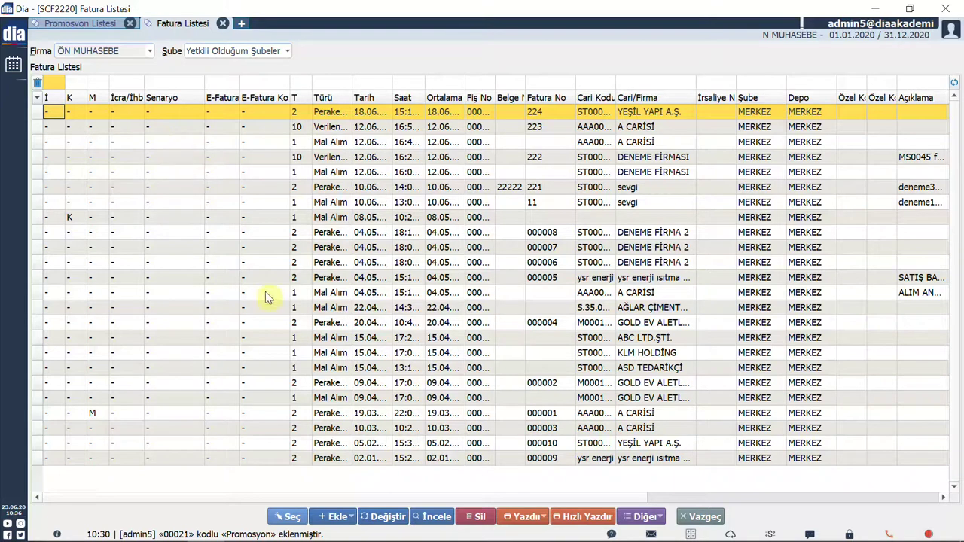
Start a new sales invoice of the type Perakende Satış.
click(337, 517)
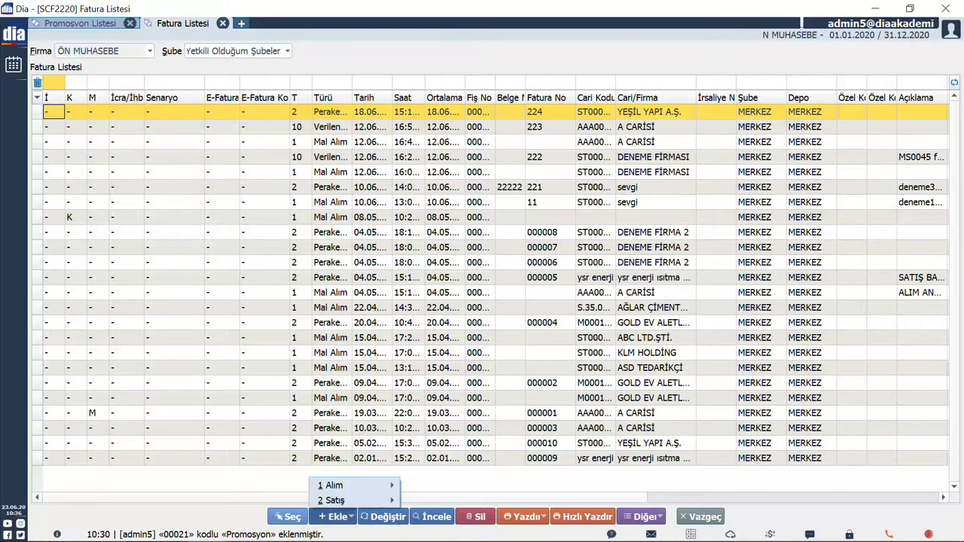
mouse_move(342, 501)
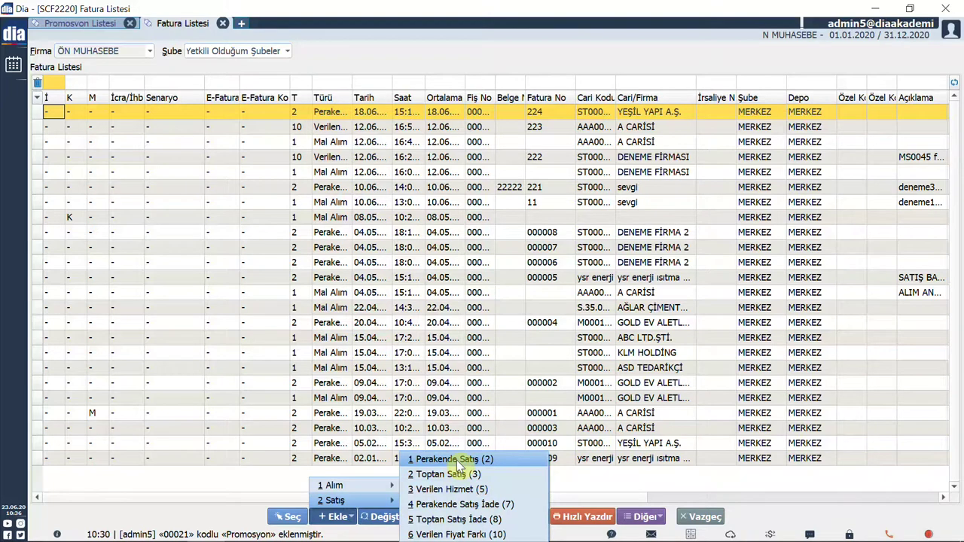
click(457, 461)
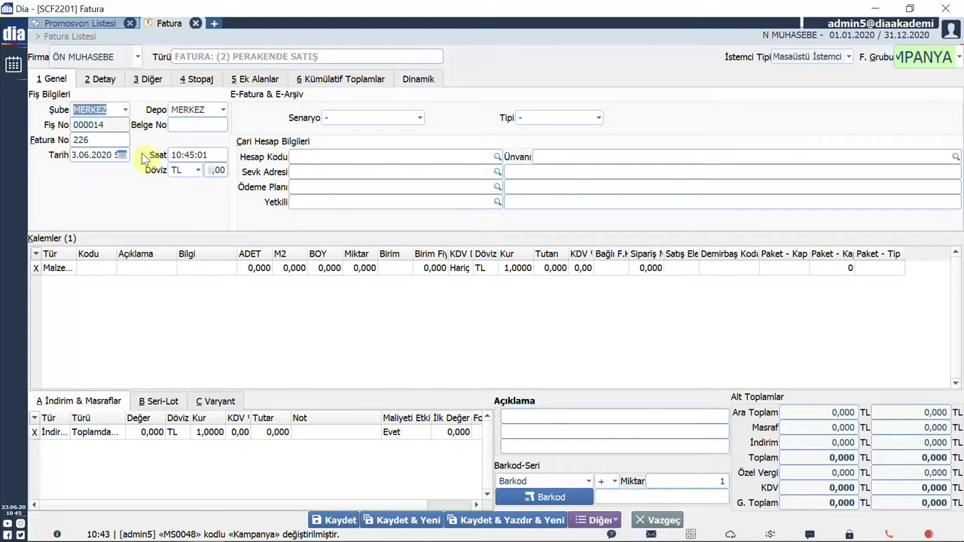
Choose YEŞİL YAPI A.Ş. from the customer card list as the invoice's account.
click(351, 157)
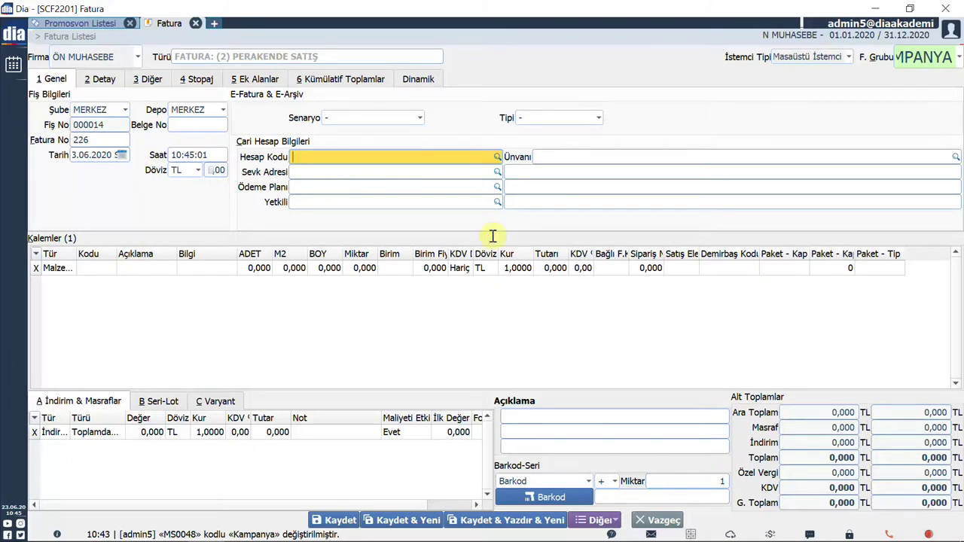
key(F2)
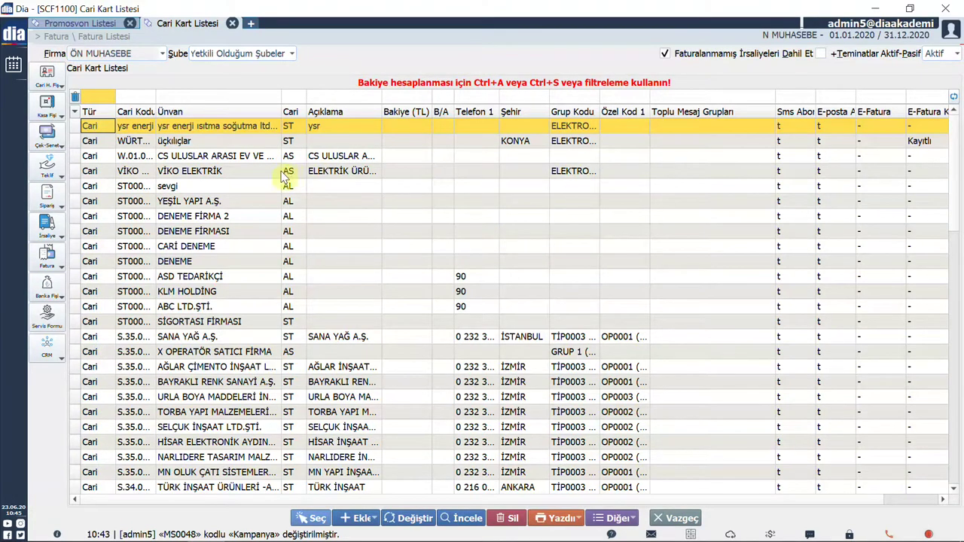
click(224, 201)
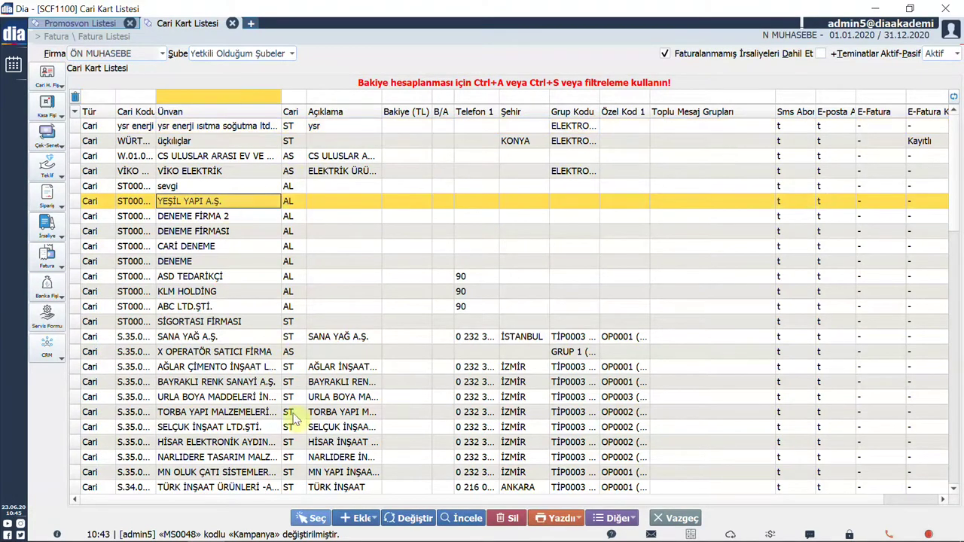
click(316, 520)
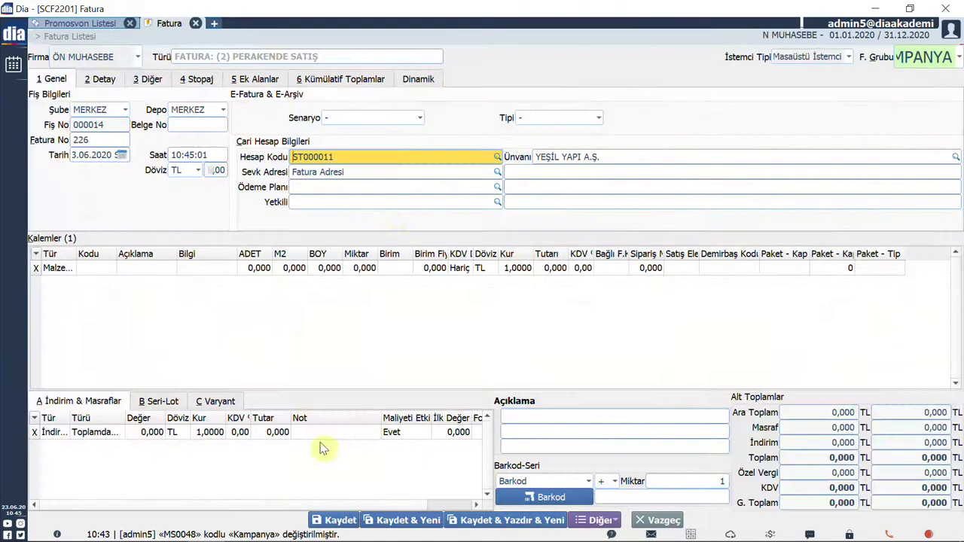
Add A Ürünü (code 01) as the first invoice line with a Miktar of 1.
click(107, 268)
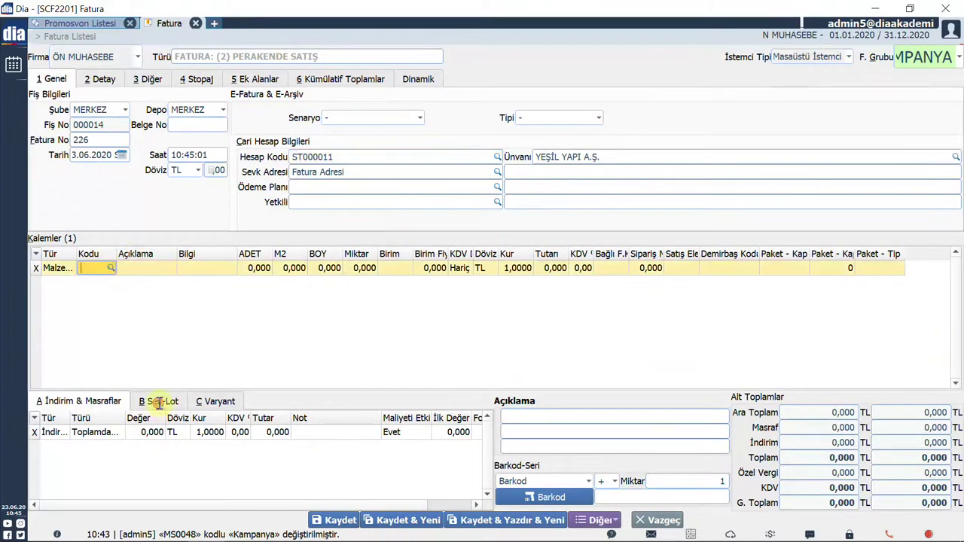
double_click(107, 268)
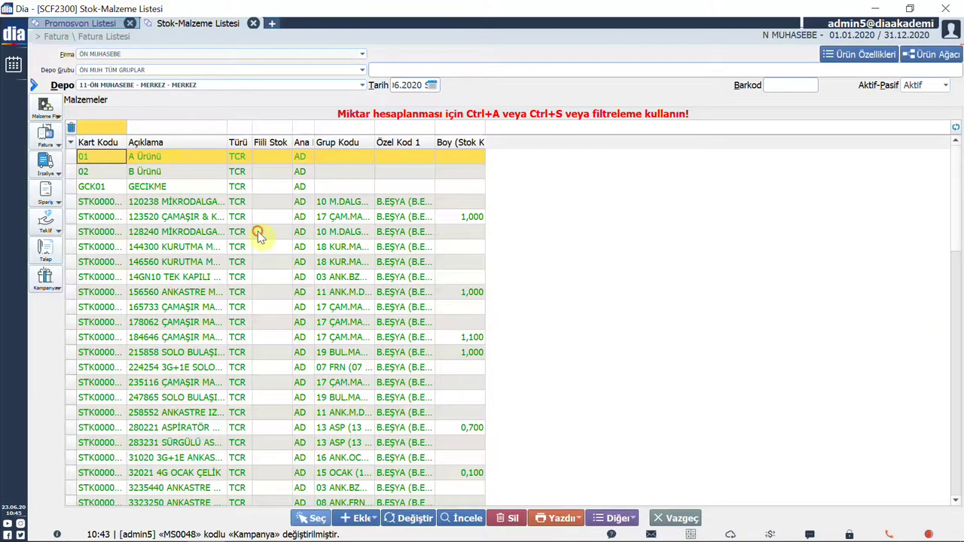
key(Right)
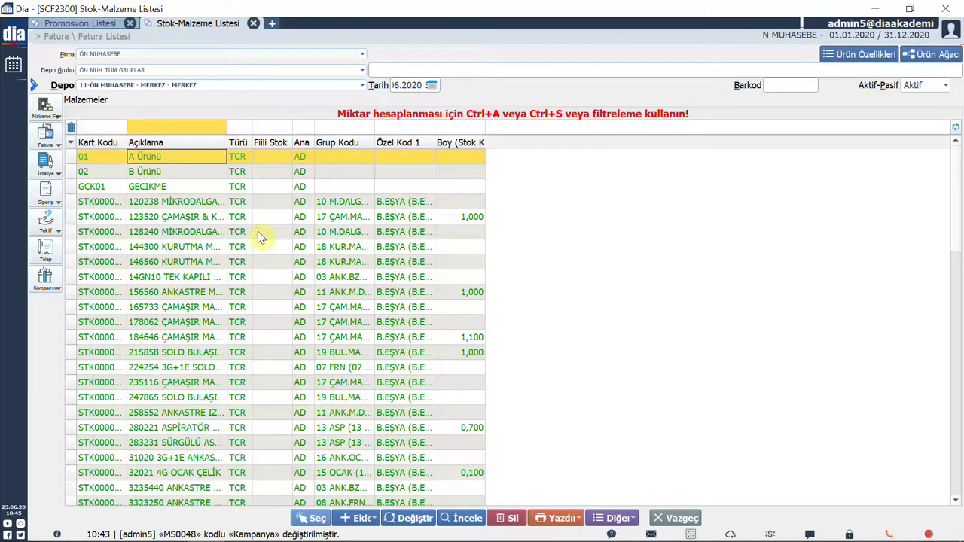
click(324, 519)
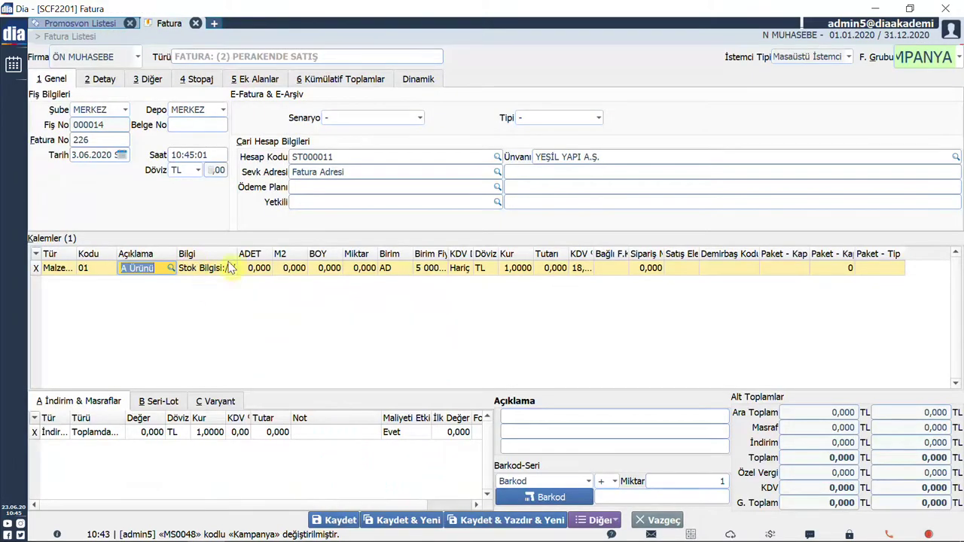
click(366, 269)
text(1)
key(Return)
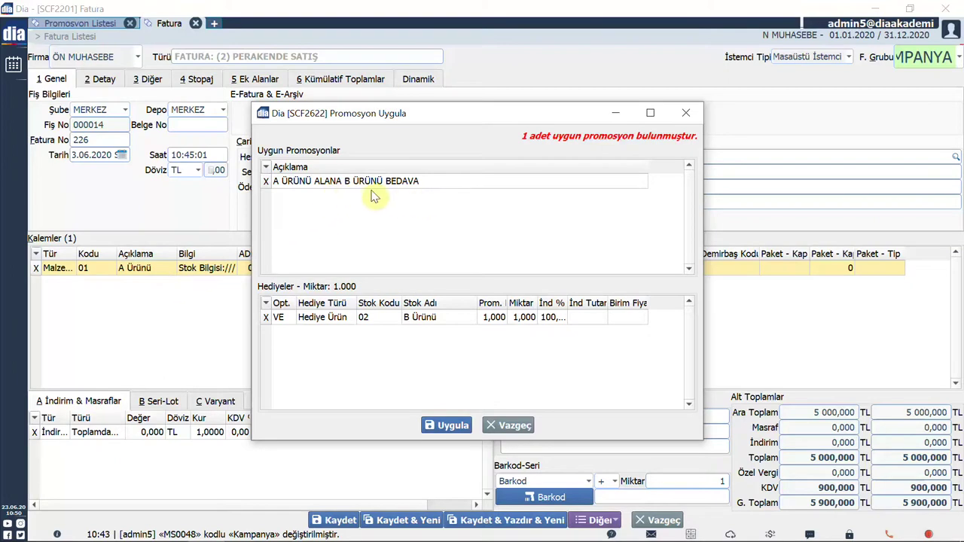
Apply the promotion A ÜRÜNÜ ALANA B ÜRÜNÜ BEDAVA with B Ürünü as the gift on the invoice.
click(437, 184)
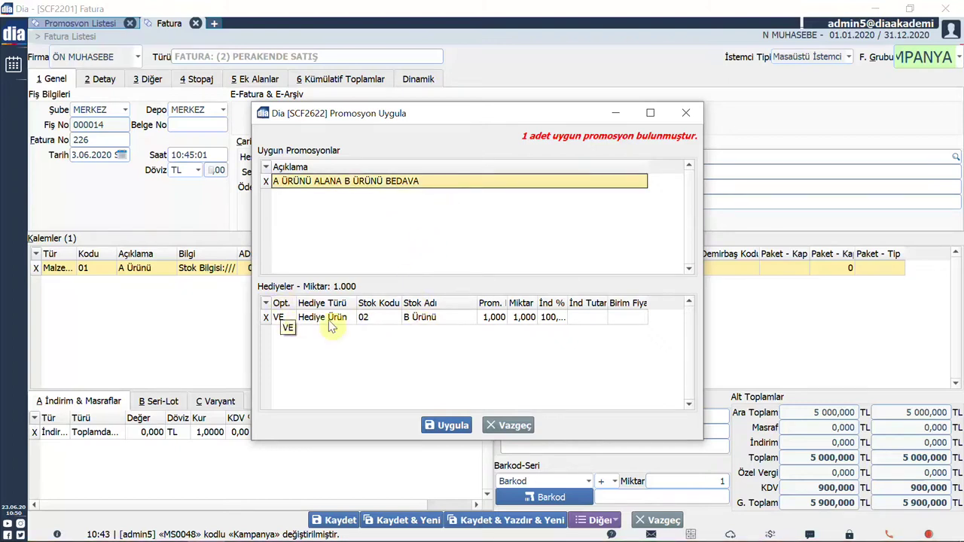
click(446, 318)
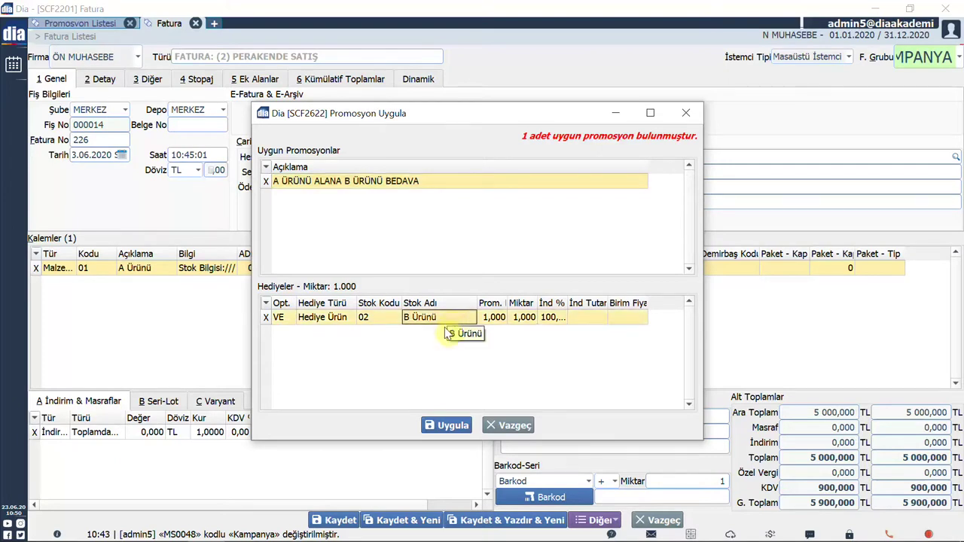
click(448, 427)
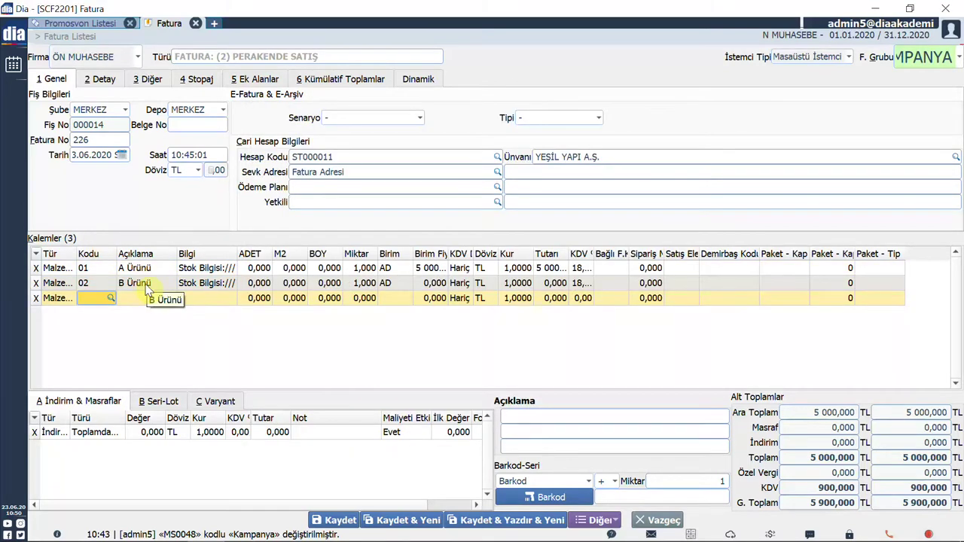
Remove the empty third line from the invoice items and save the invoice.
click(35, 298)
click(531, 329)
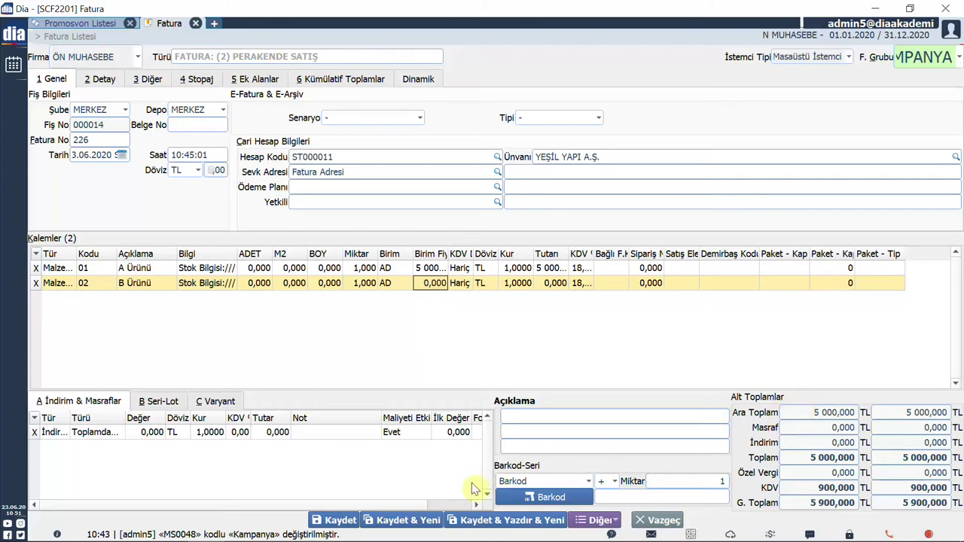
click(345, 518)
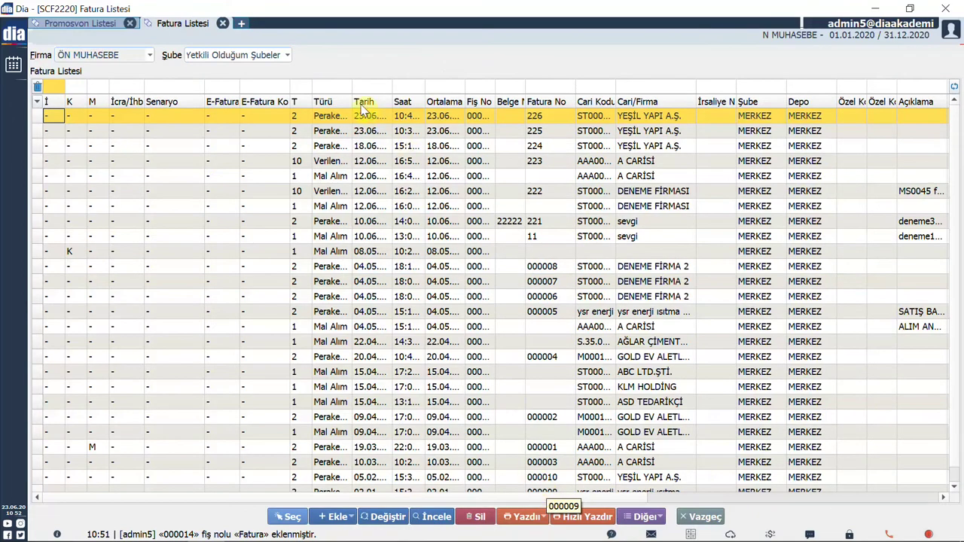
Widen the Türü column in the invoice list and select the newly saved Perakende Satış invoice.
drag(352, 99, 395, 99)
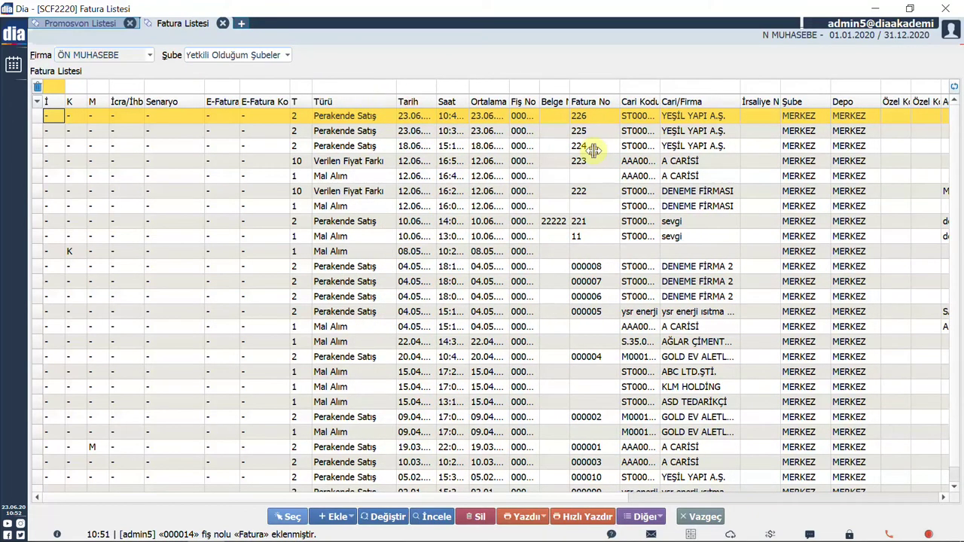
click(387, 119)
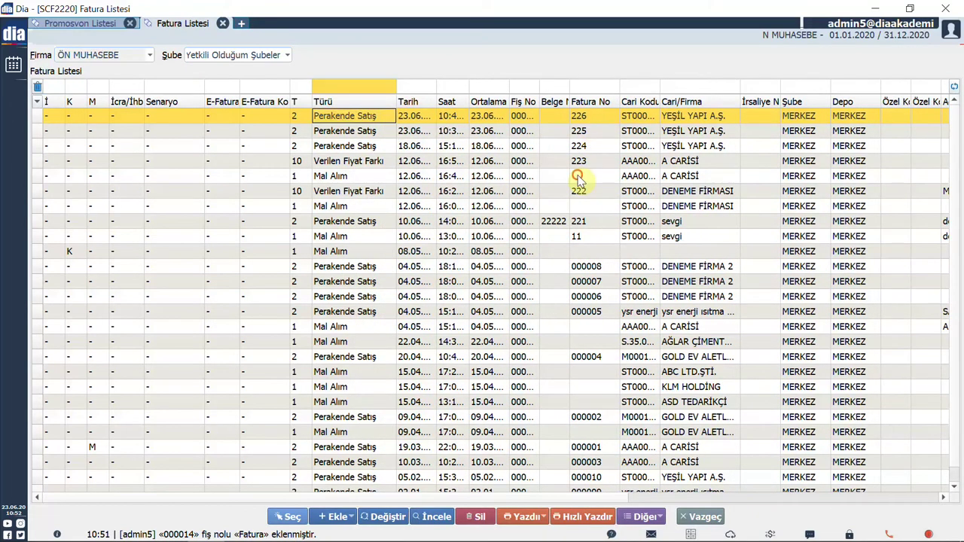